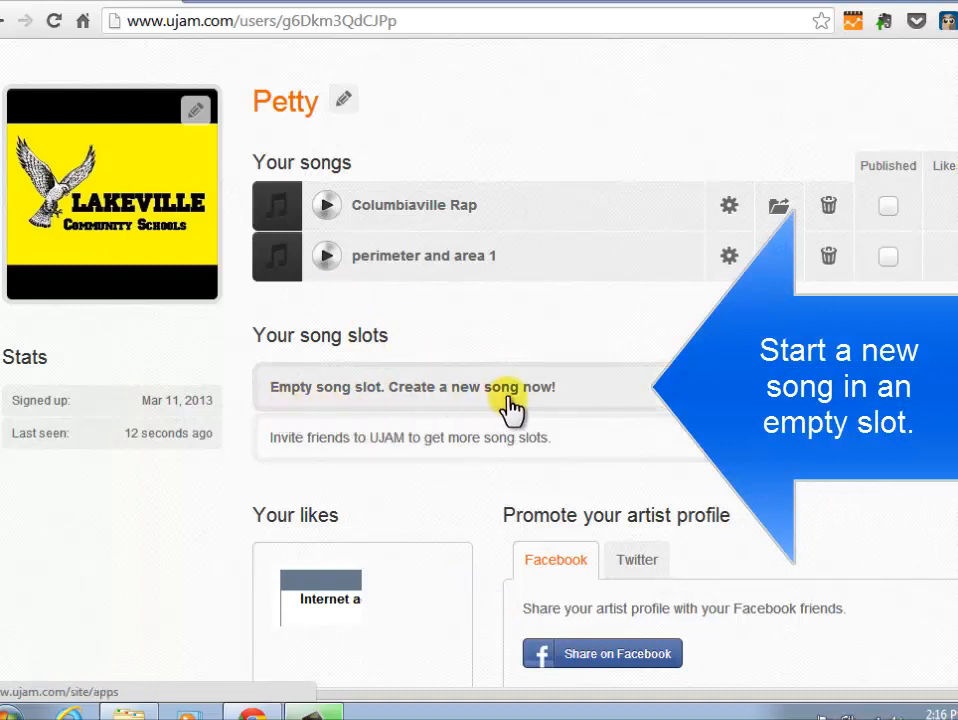
Start a new song in the empty song slot, launching UJAM Studio with an audio file upload.
click(608, 390)
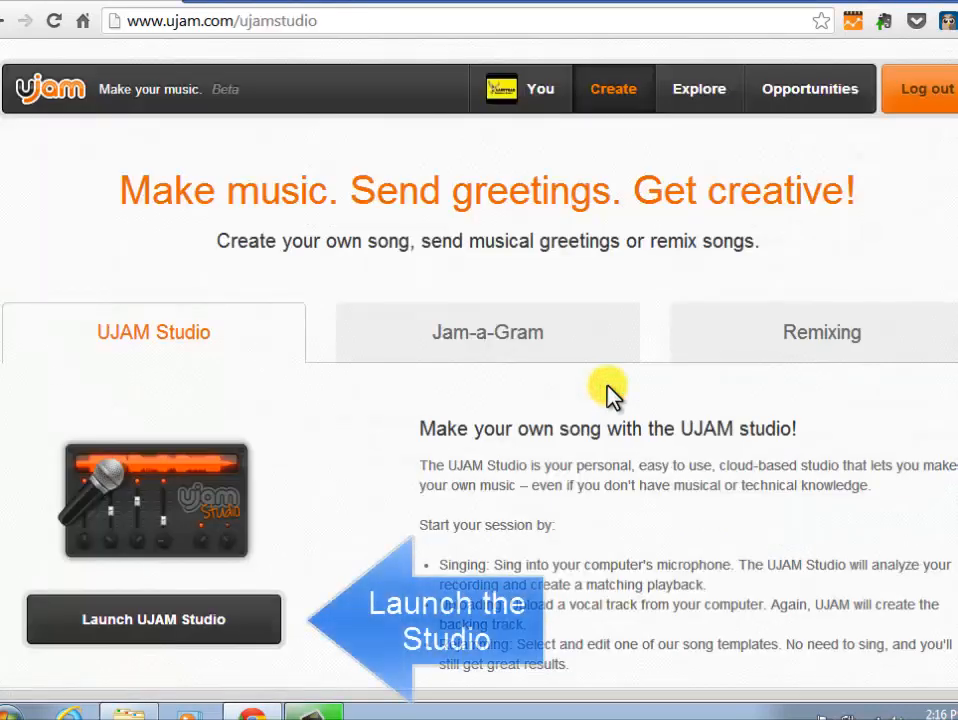
click(229, 624)
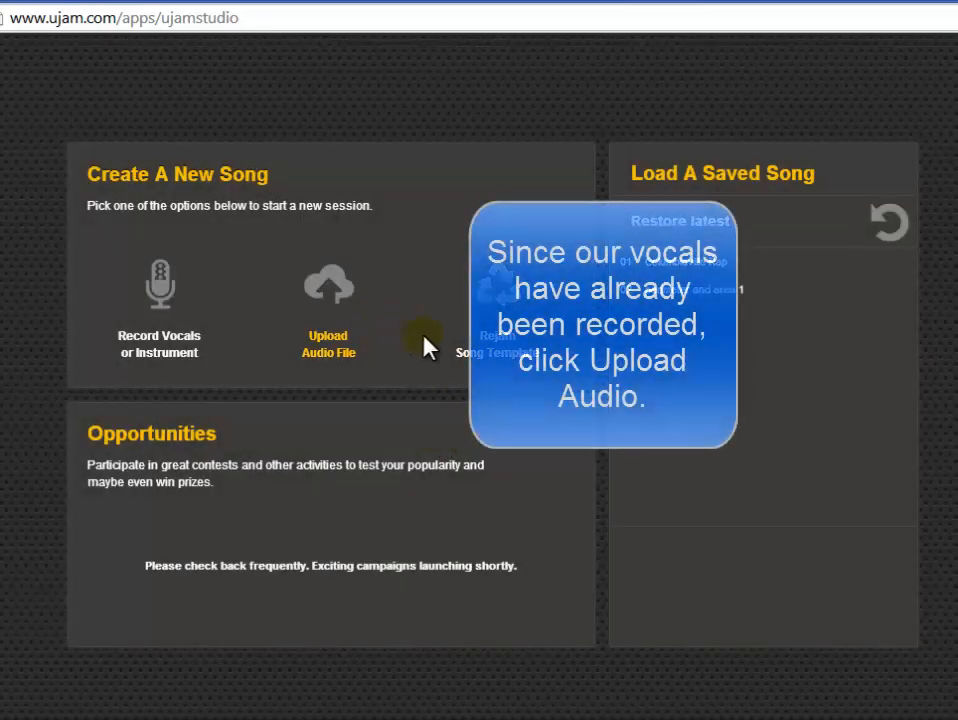
click(331, 290)
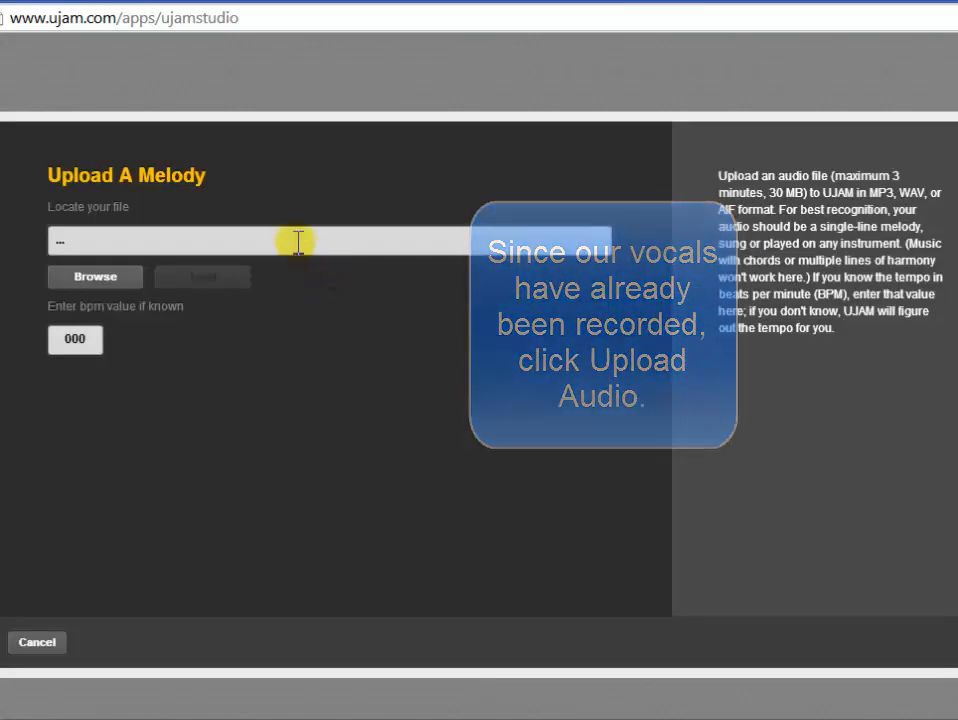
Load multiplyfractions85.mp3 from the Desktop as the melody with a tempo of 85 bpm.
click(110, 284)
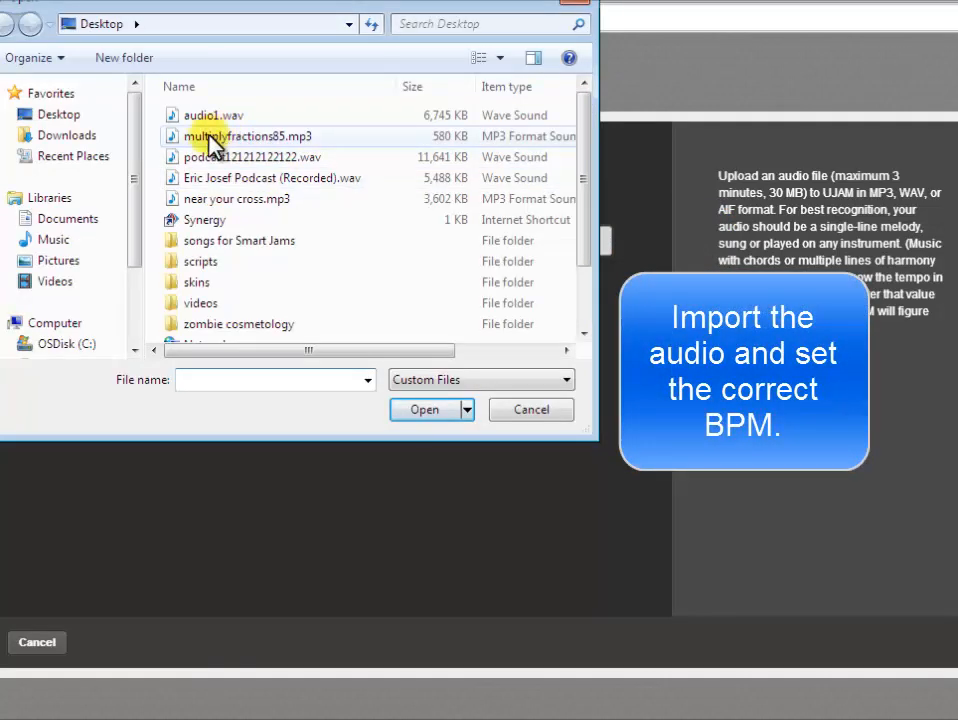
double_click(281, 141)
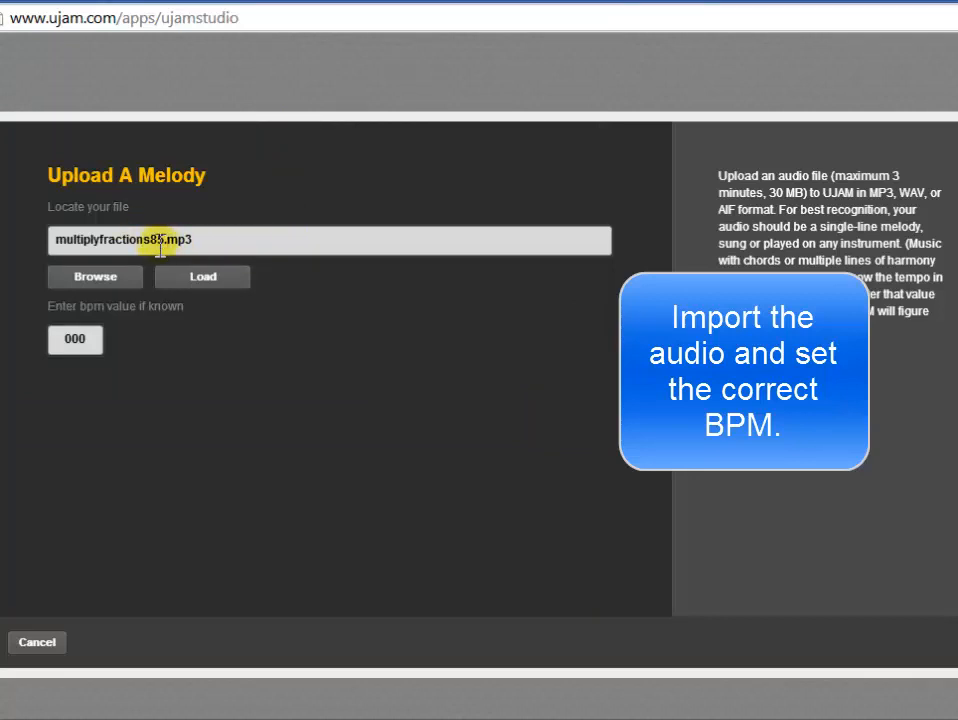
drag(88, 338, 6, 331)
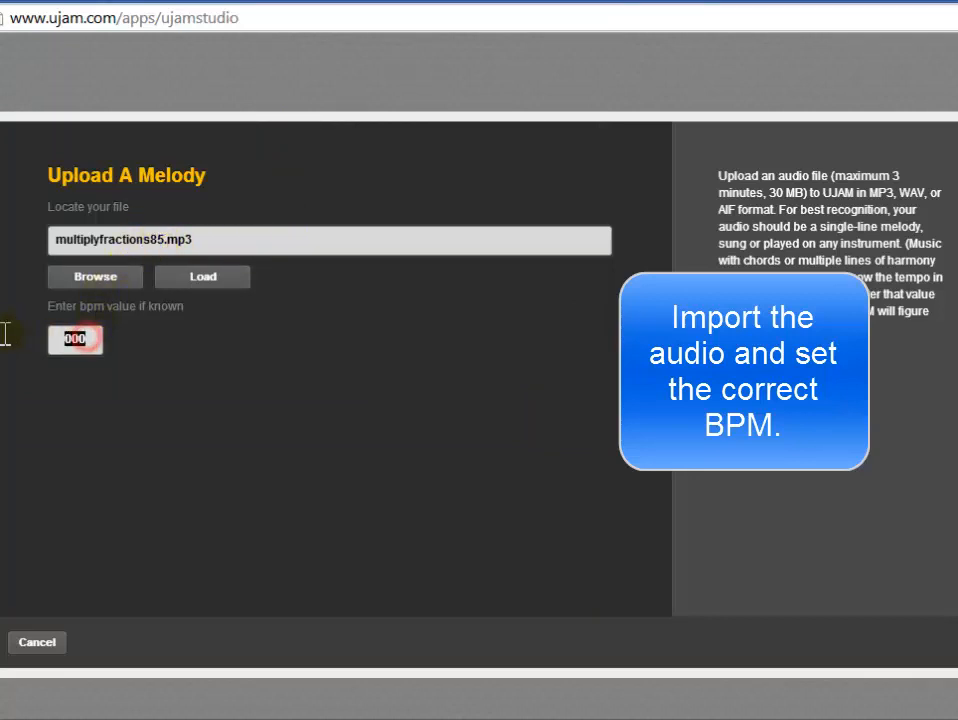
text(85)
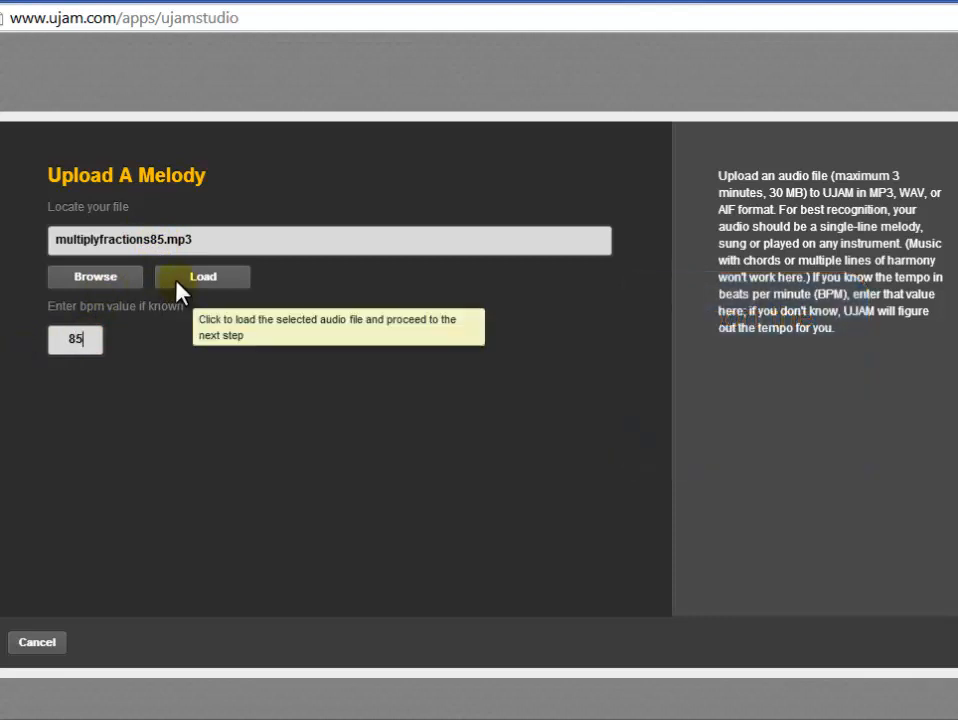
click(221, 288)
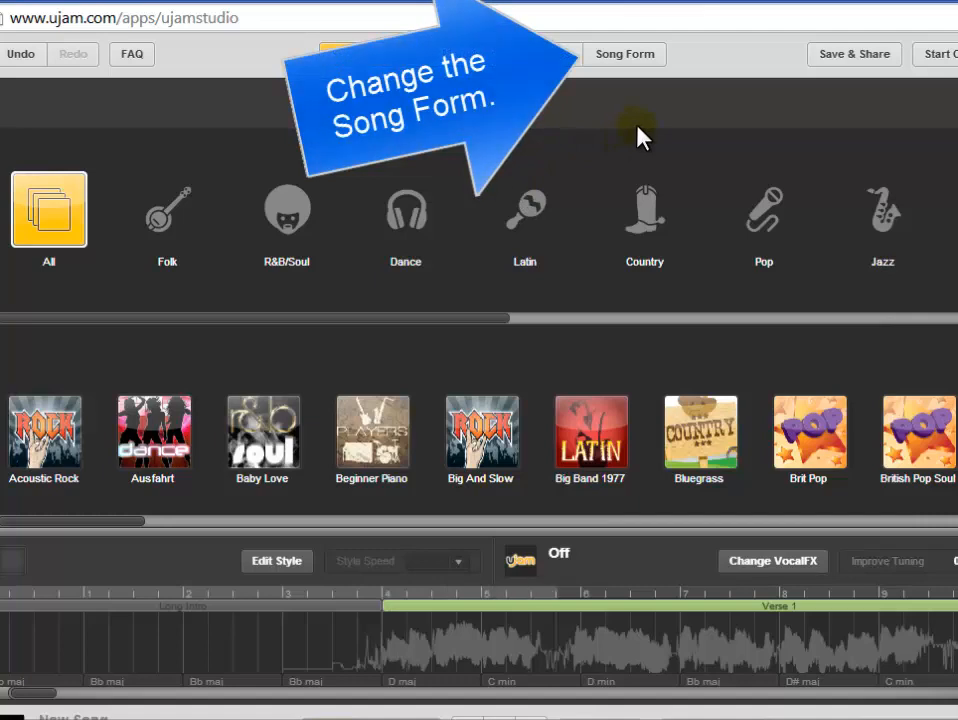
Change the song form to use a Short Intro and a Short Ending.
click(620, 58)
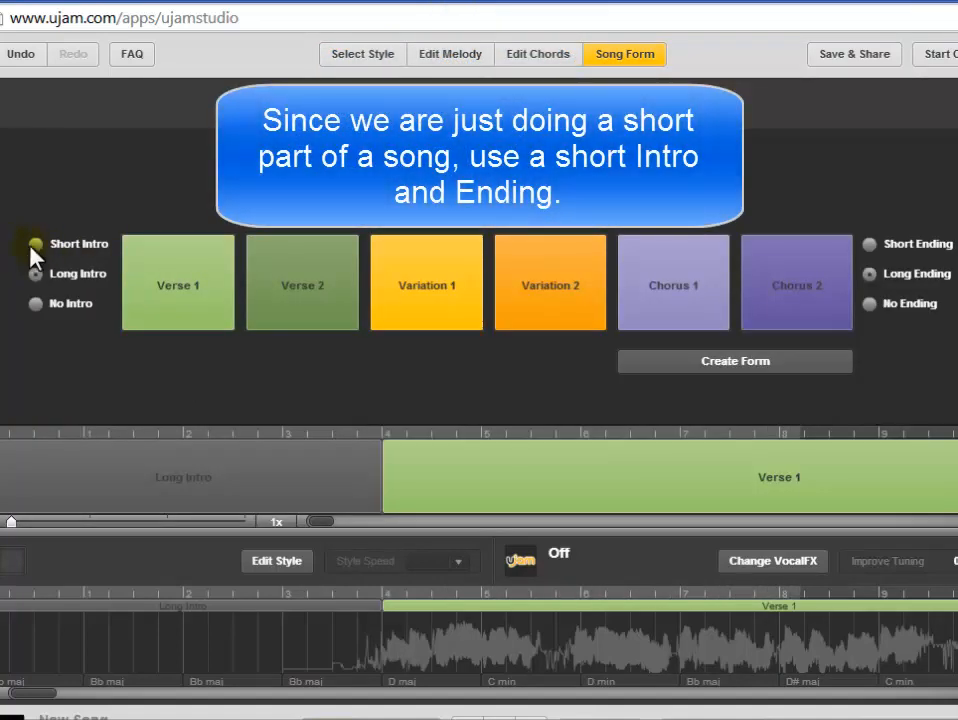
click(36, 245)
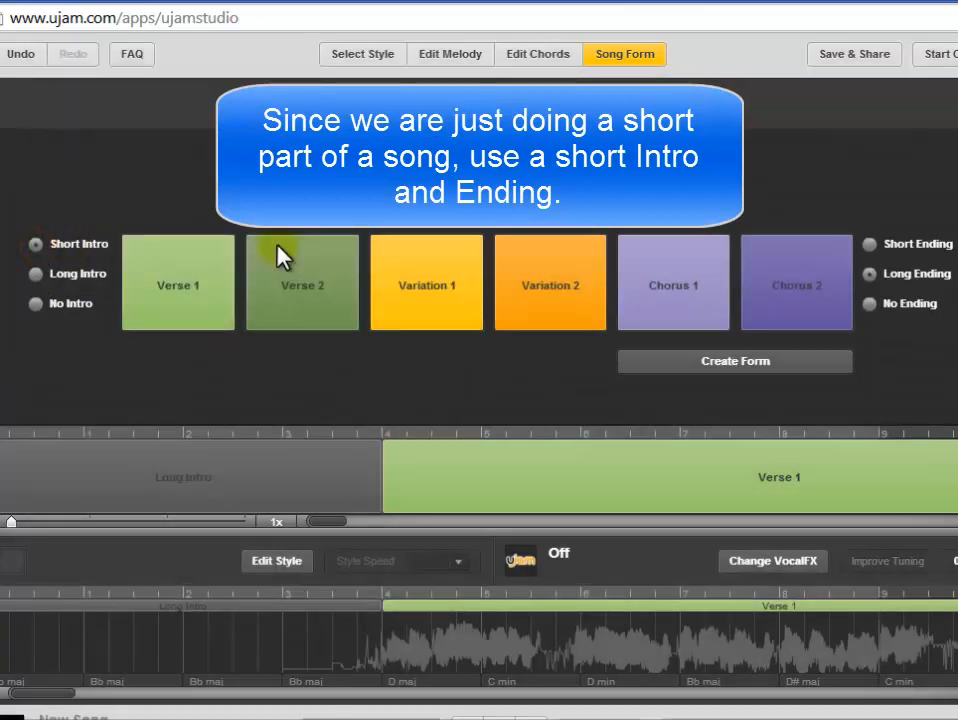
click(870, 244)
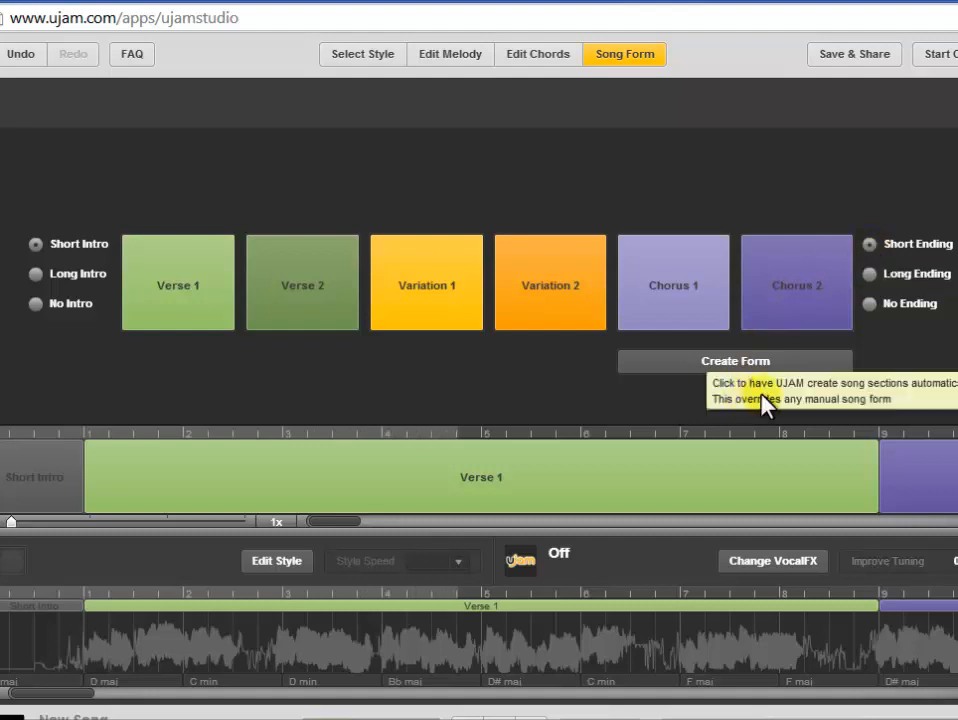
Replace the Verse 1 and Chorus 2 sections of the song form with Chorus 1.
click(343, 521)
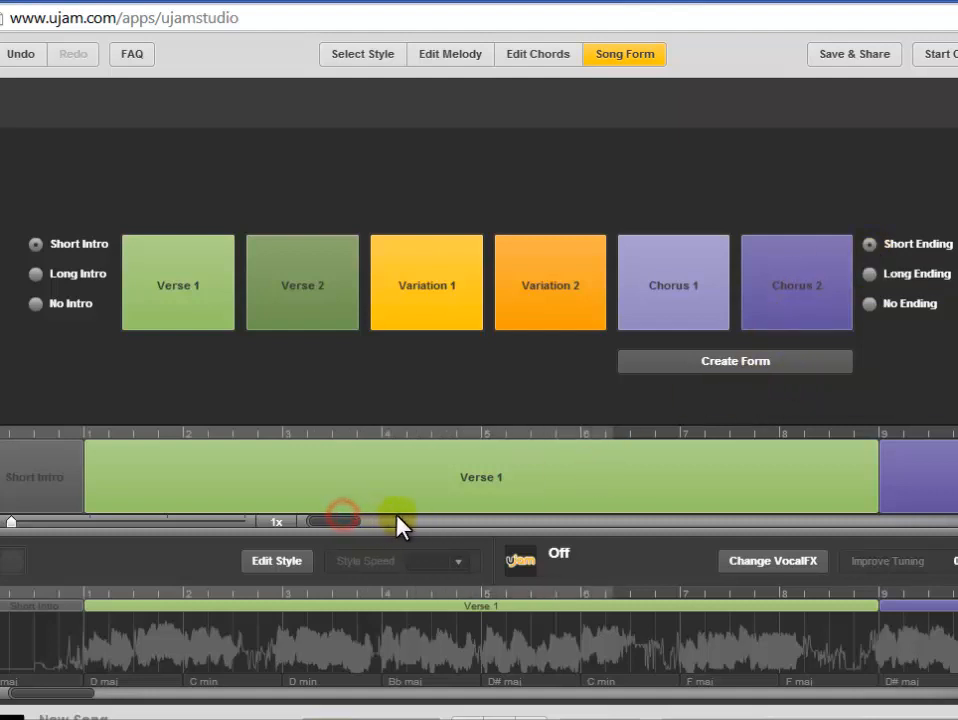
click(336, 521)
drag(336, 521, 657, 487)
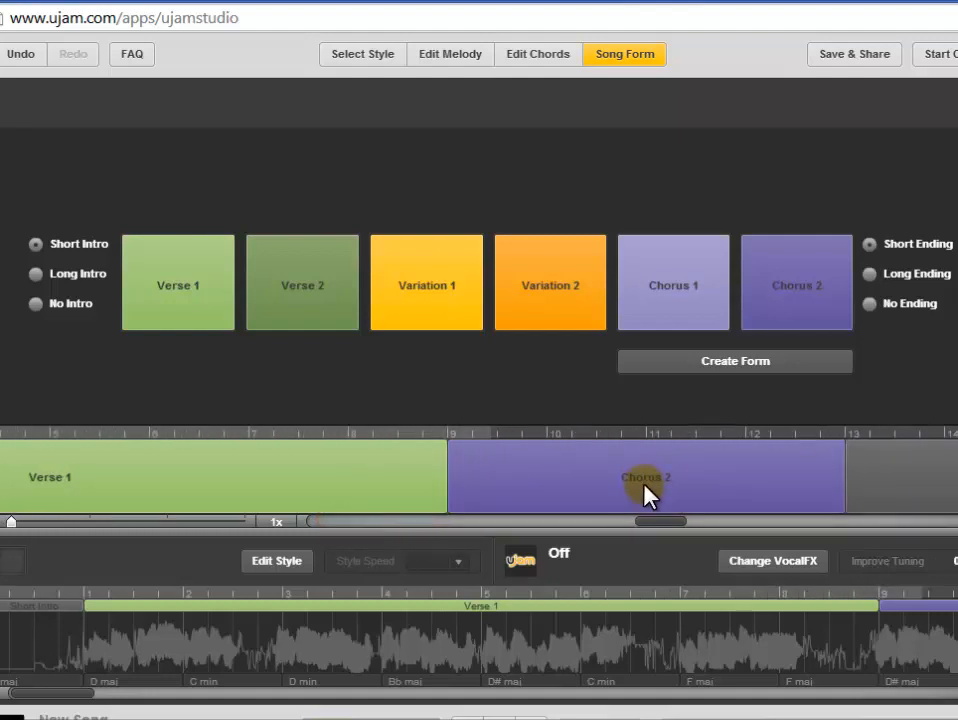
drag(664, 512, 493, 515)
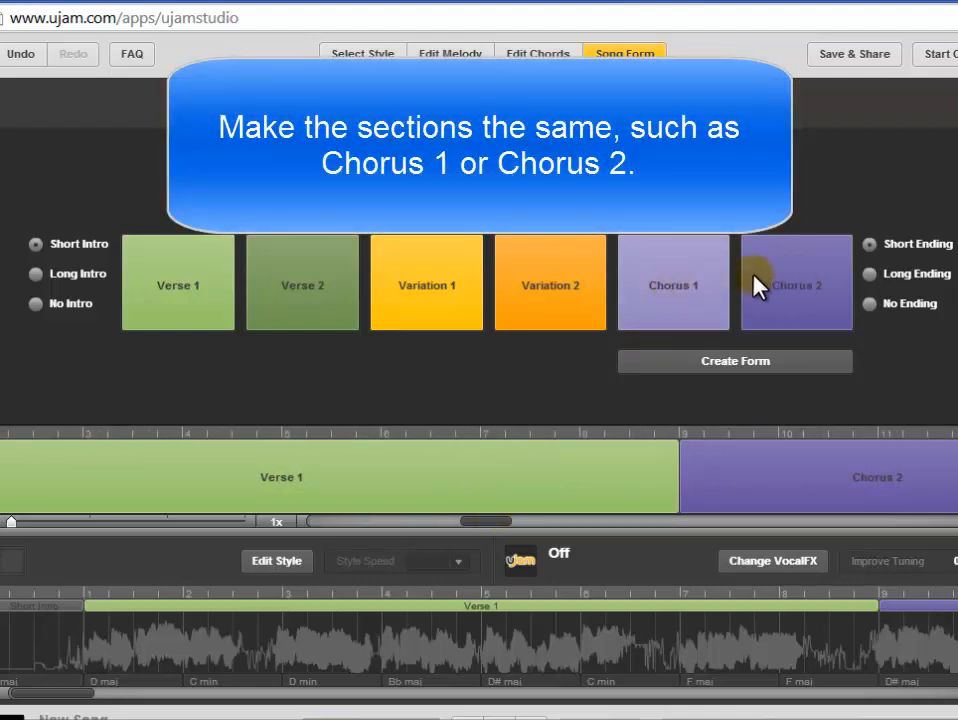
drag(680, 290, 290, 484)
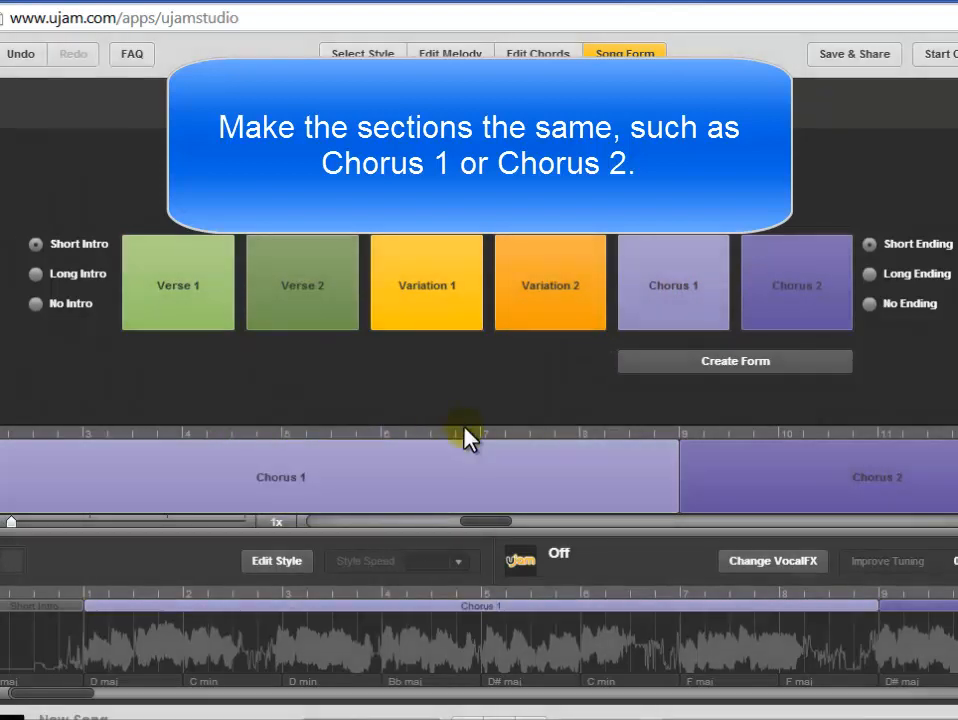
drag(676, 287, 880, 485)
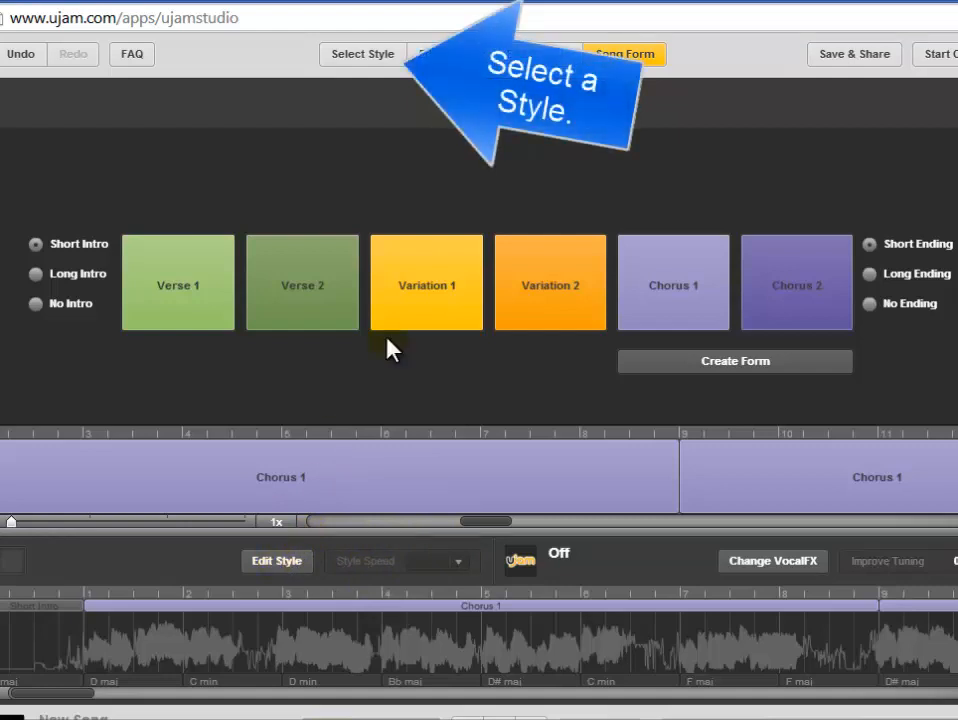
Apply the Chill Out style from the Electronic genre to the song.
click(366, 57)
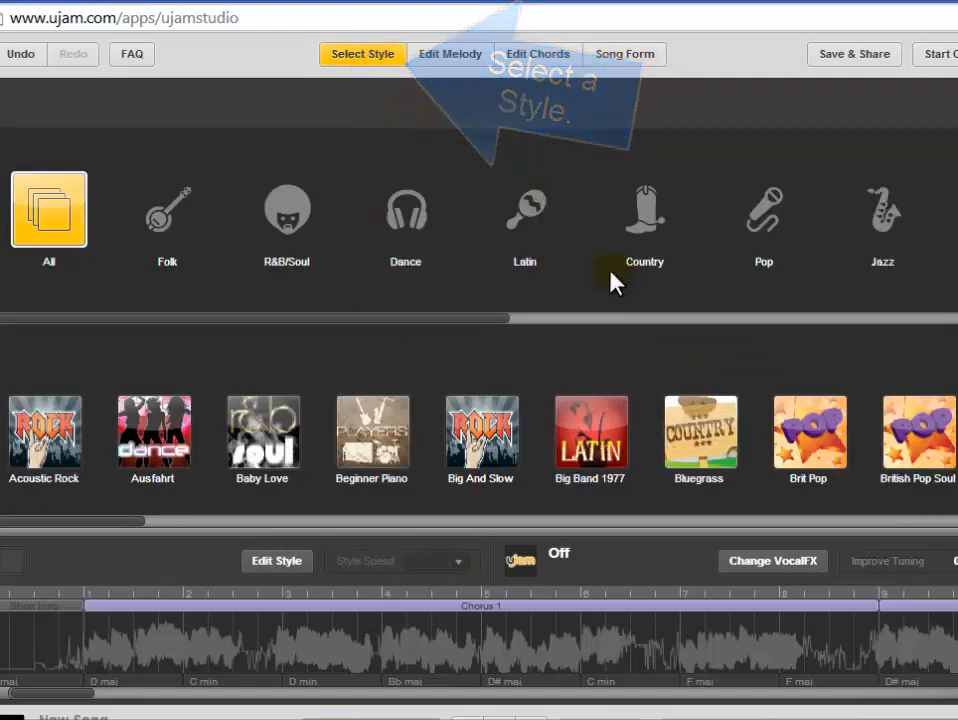
drag(488, 321, 622, 310)
click(752, 215)
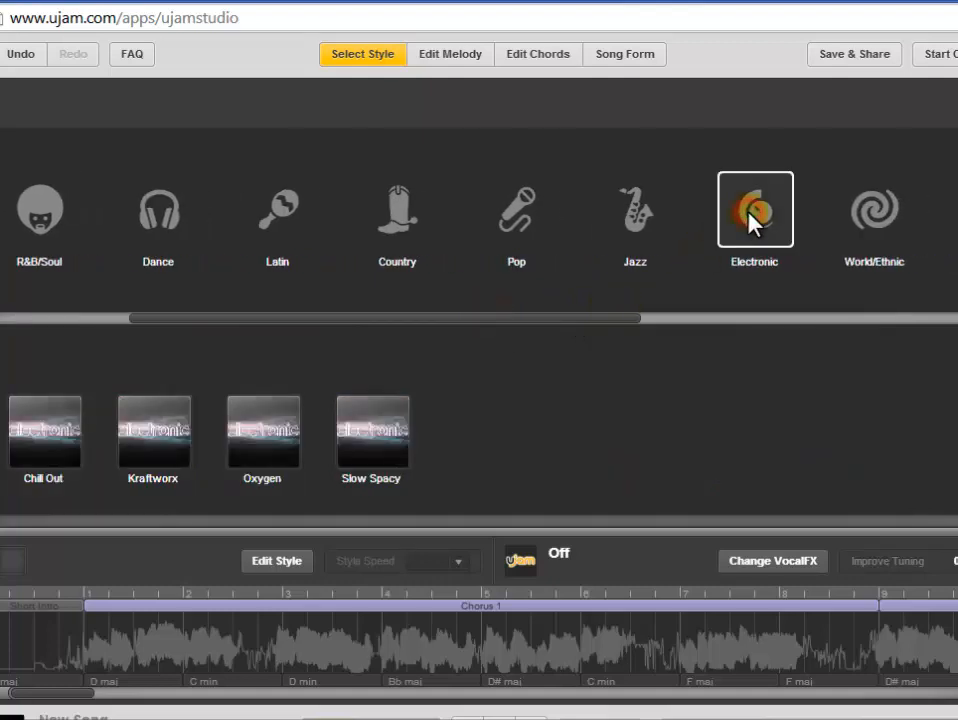
mouse_move(37, 432)
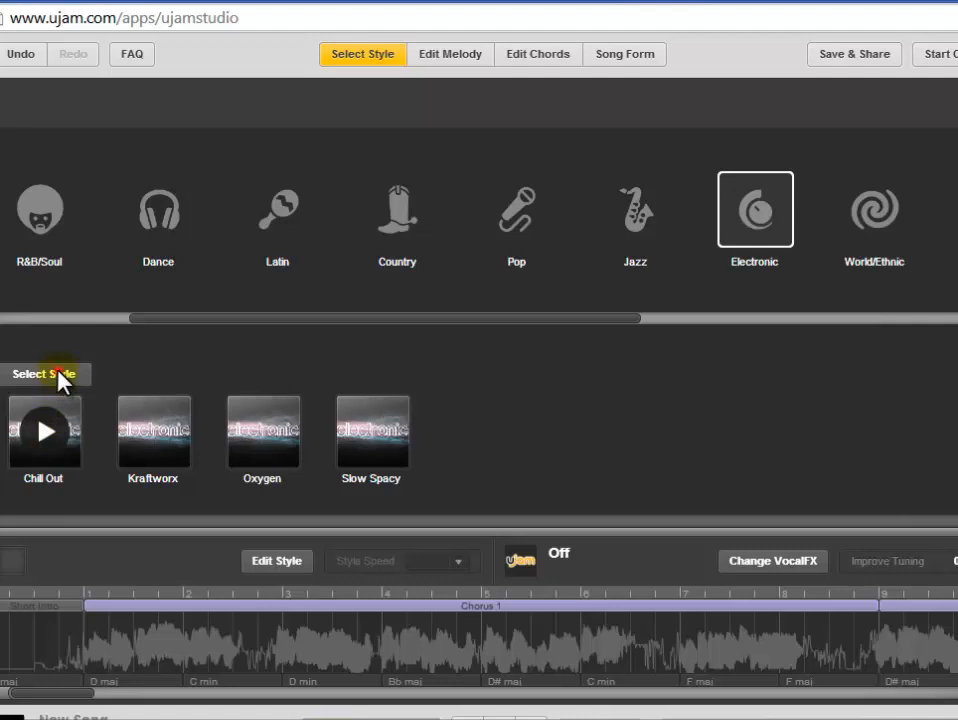
click(58, 377)
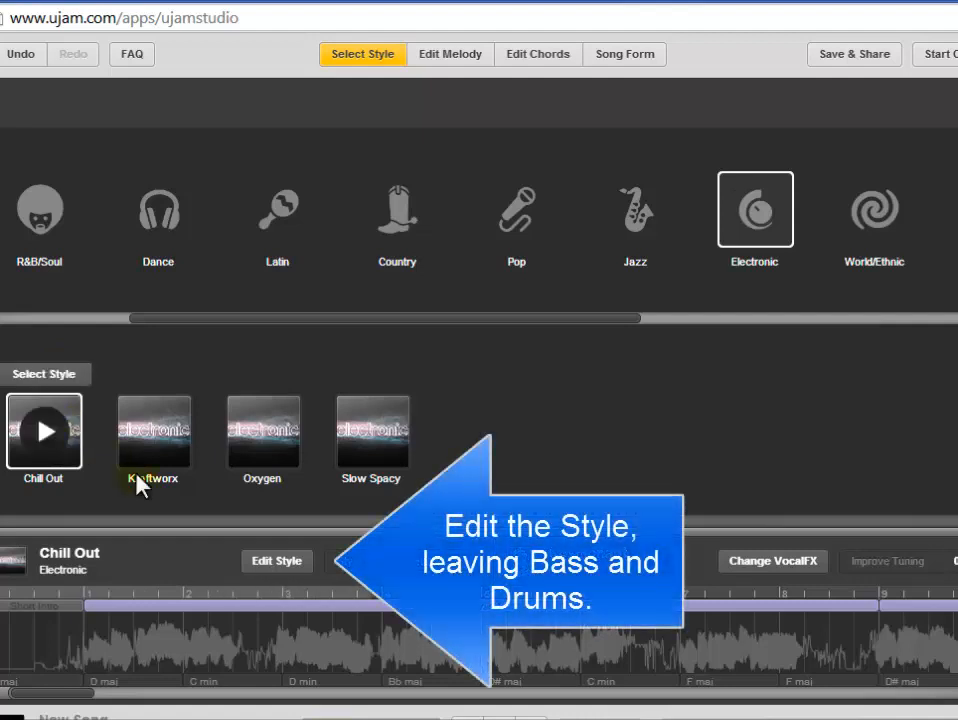
Mute the Chill Out Flow and Chill Out Pad instruments in the style.
click(285, 563)
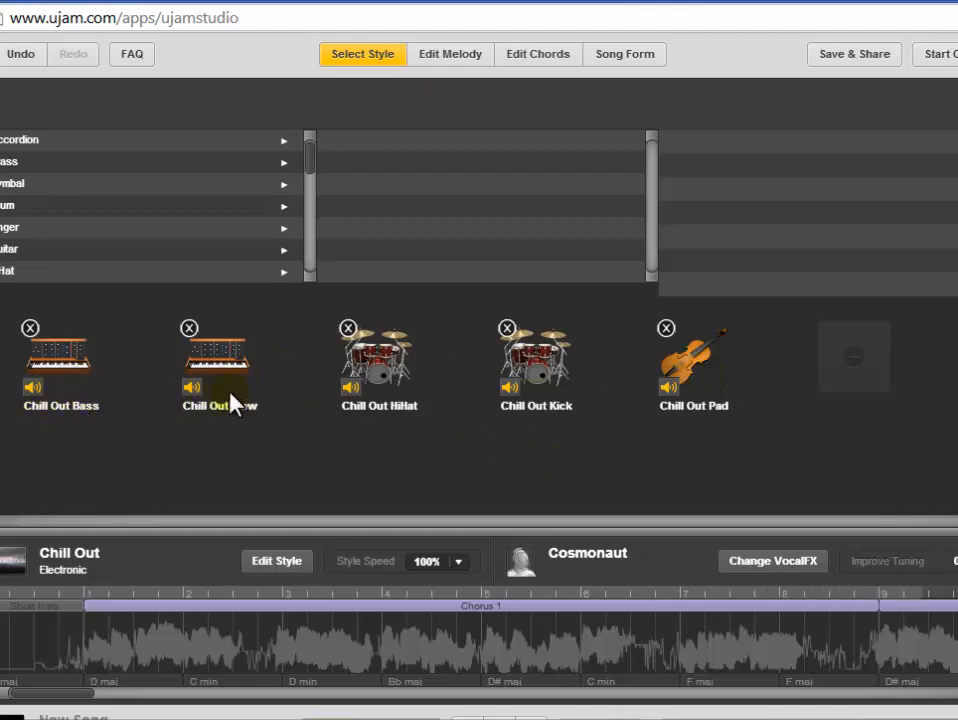
click(191, 388)
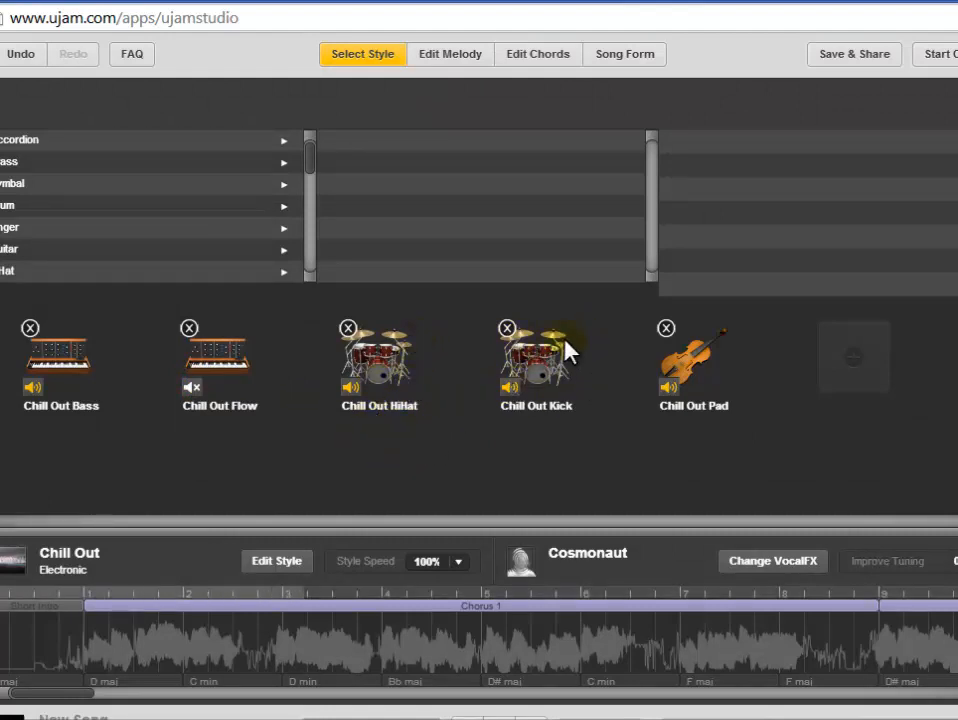
click(668, 386)
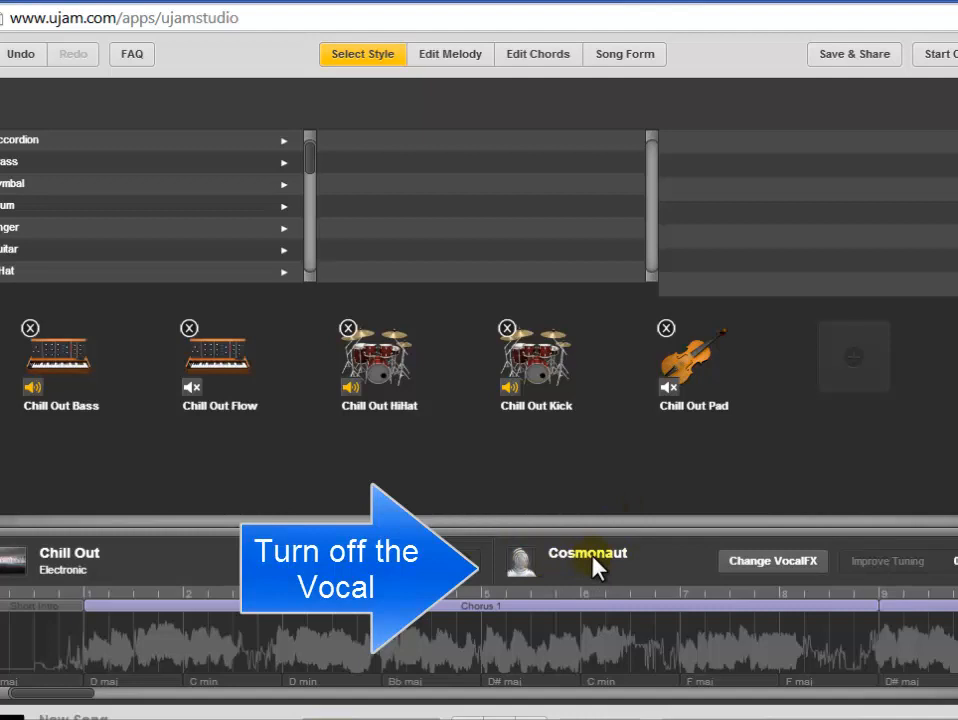
Set the vocal effect to Off.
click(768, 561)
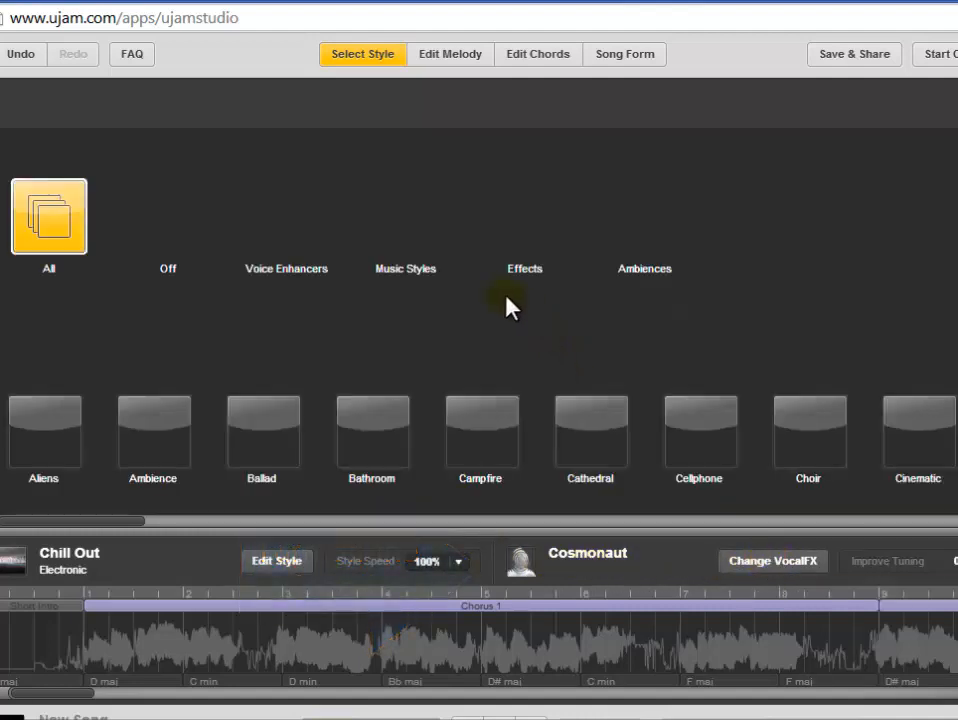
click(178, 225)
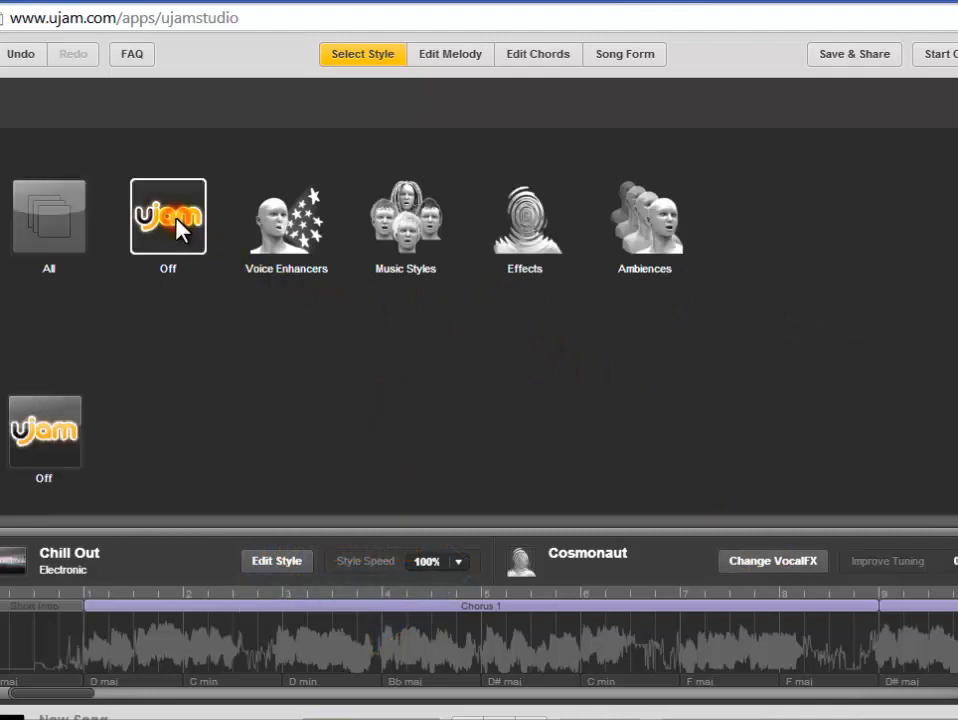
click(45, 436)
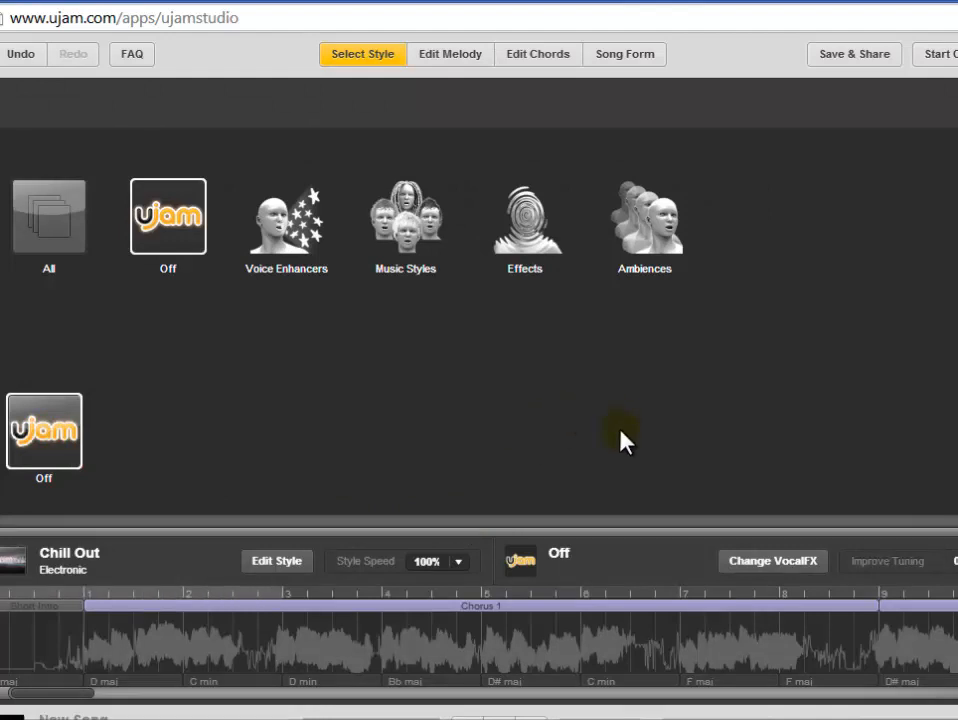
Open the vocal recording for melody editing, shift its waveform slightly earlier and play the song to check the timing.
double_click(530, 655)
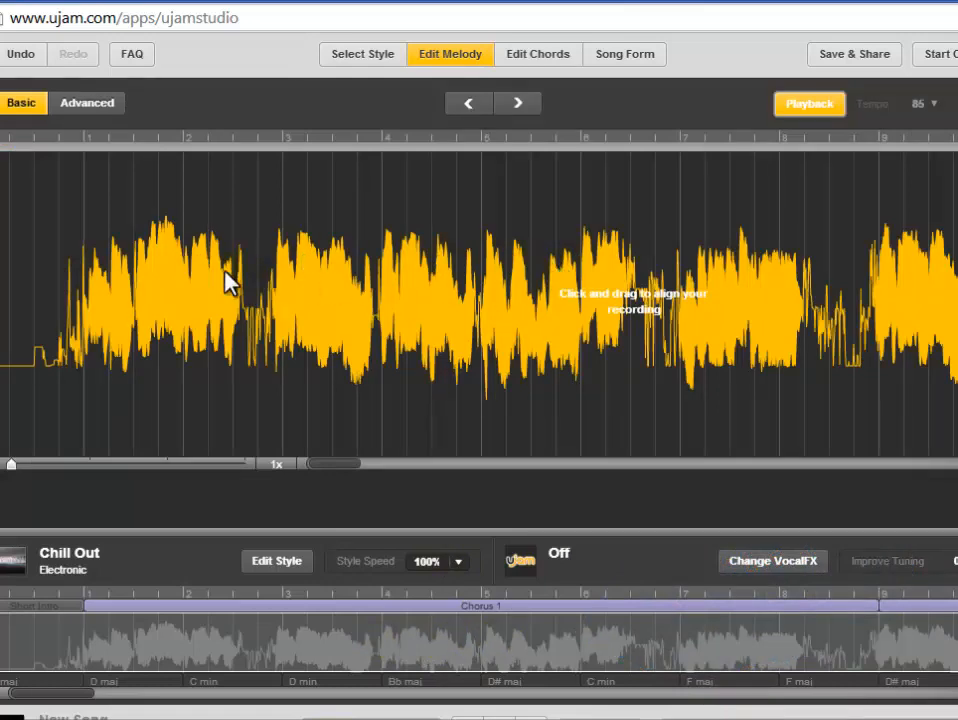
click(158, 279)
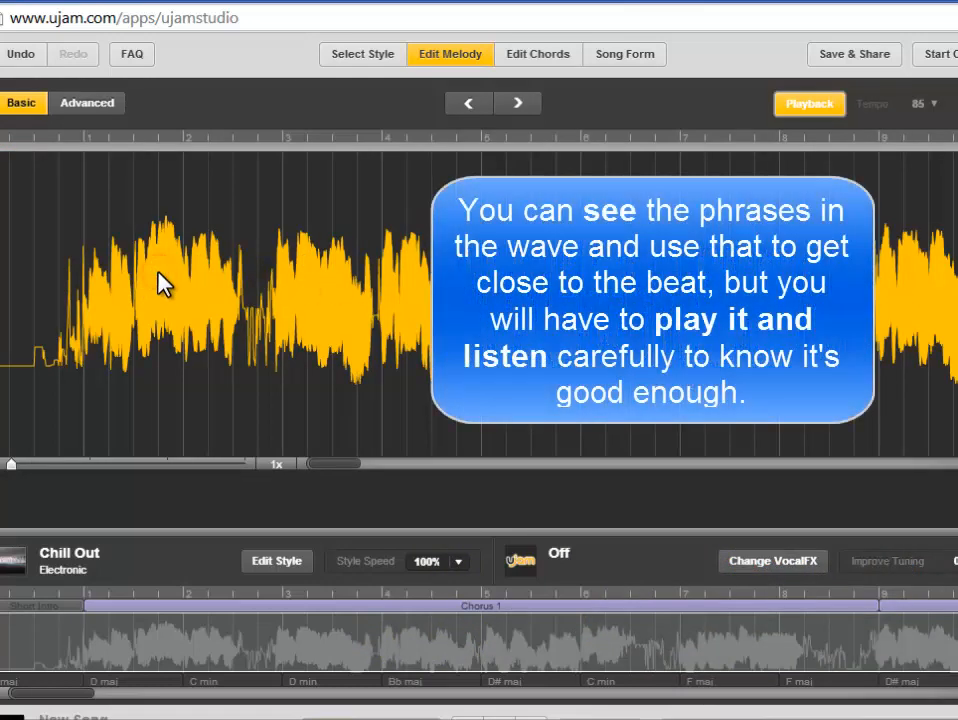
drag(158, 279, 150, 273)
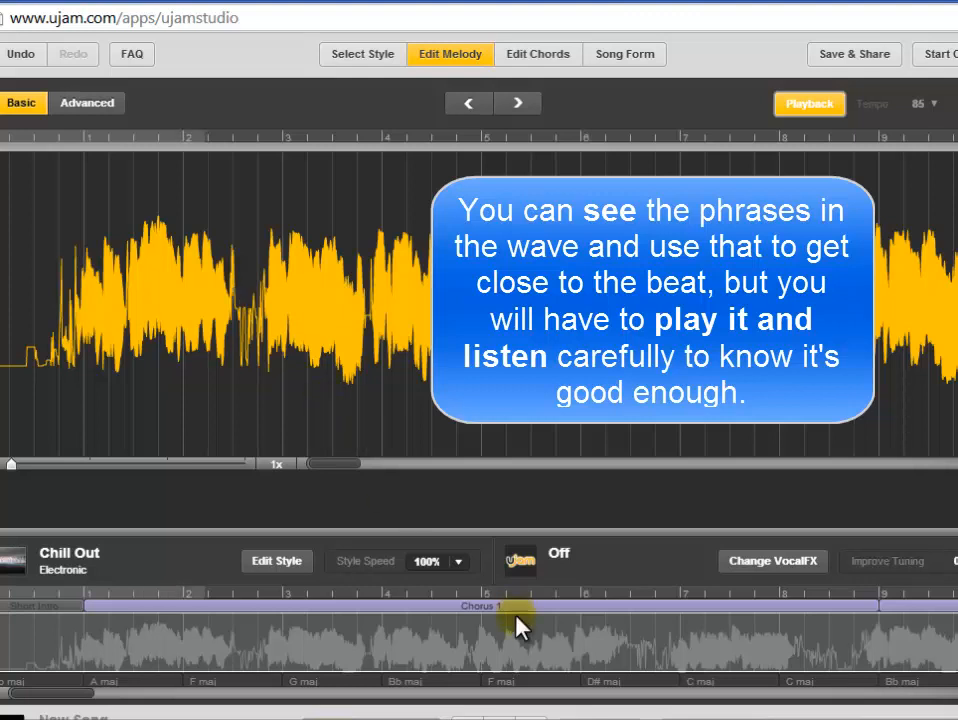
click(506, 718)
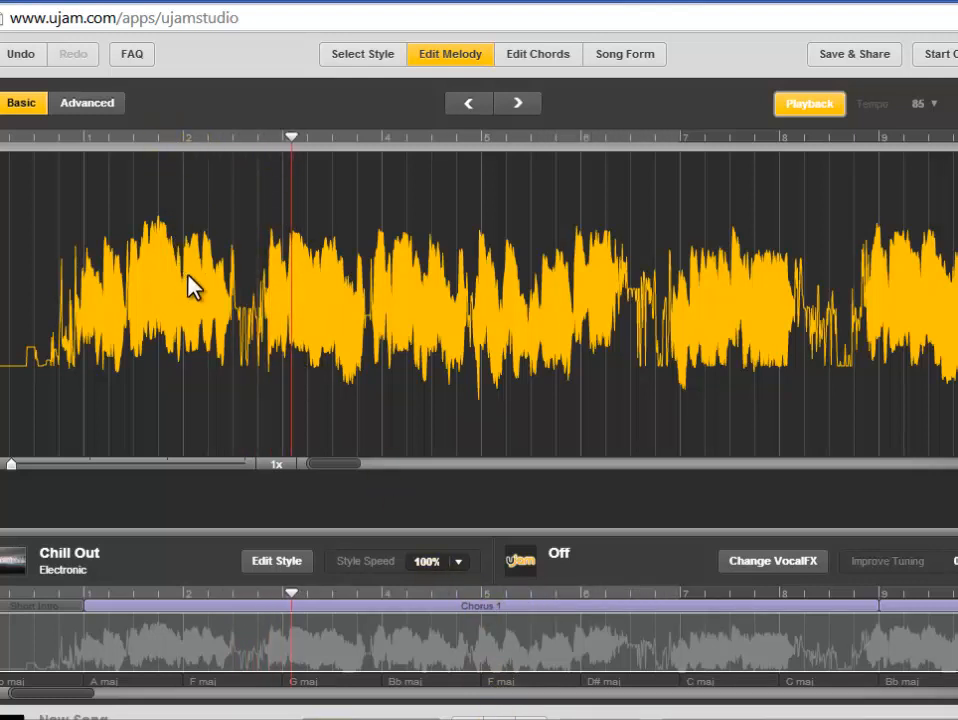
Shift the vocal waveform slightly later so its phrases line up with the bars, and play from just before bar 1.
drag(203, 295, 218, 298)
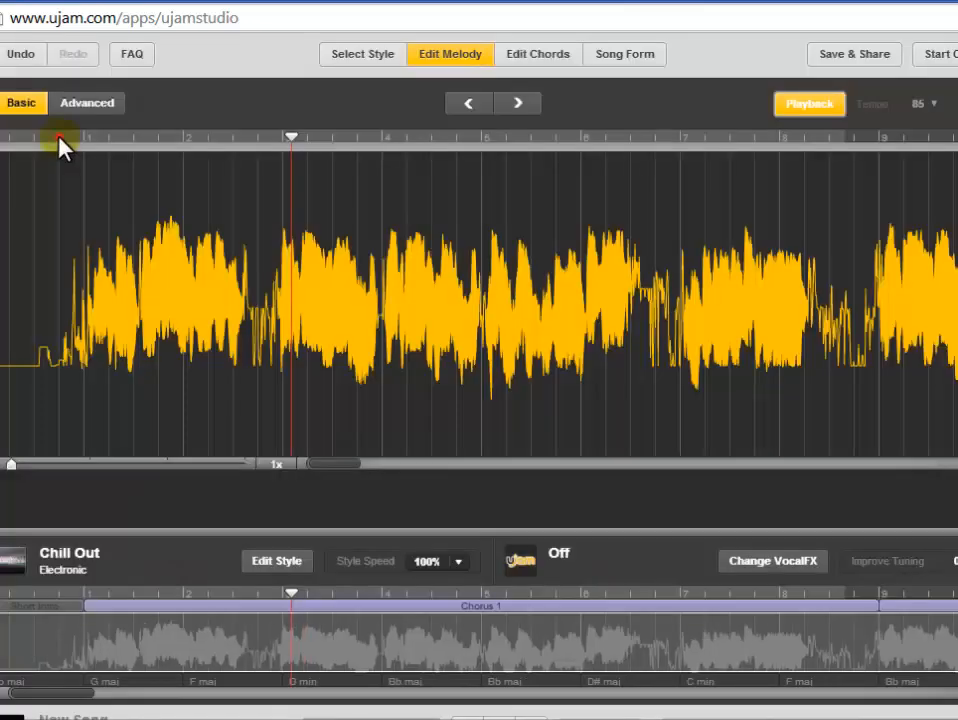
click(60, 148)
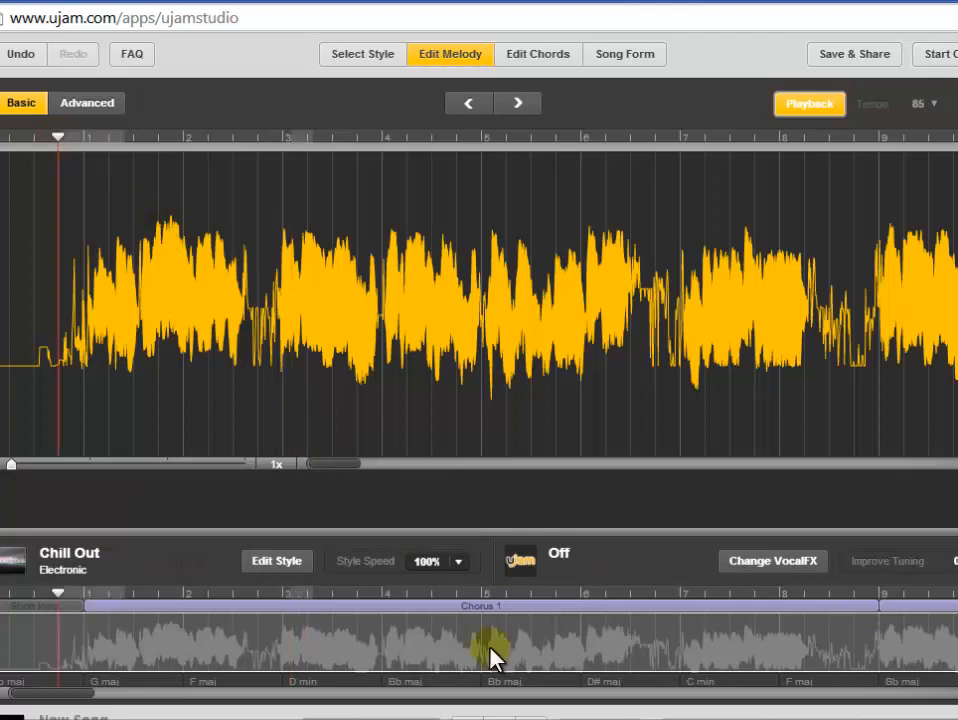
click(499, 716)
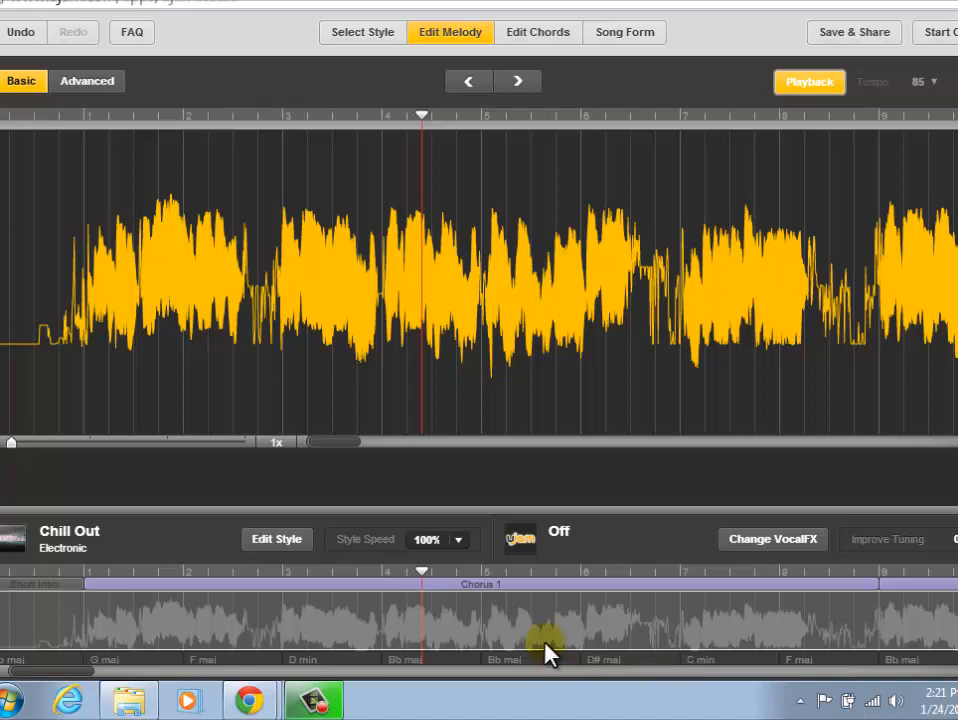
Check the D min chord at bar 3 in the chord editor, and add House Claps from the Dance percussion instruments to the style.
click(305, 660)
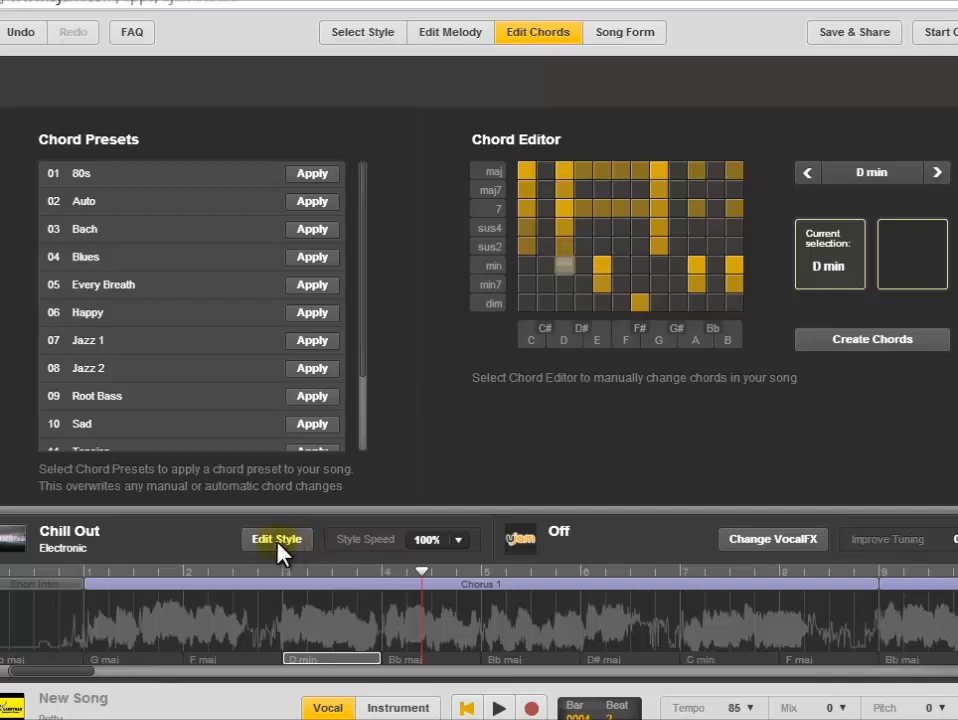
click(288, 553)
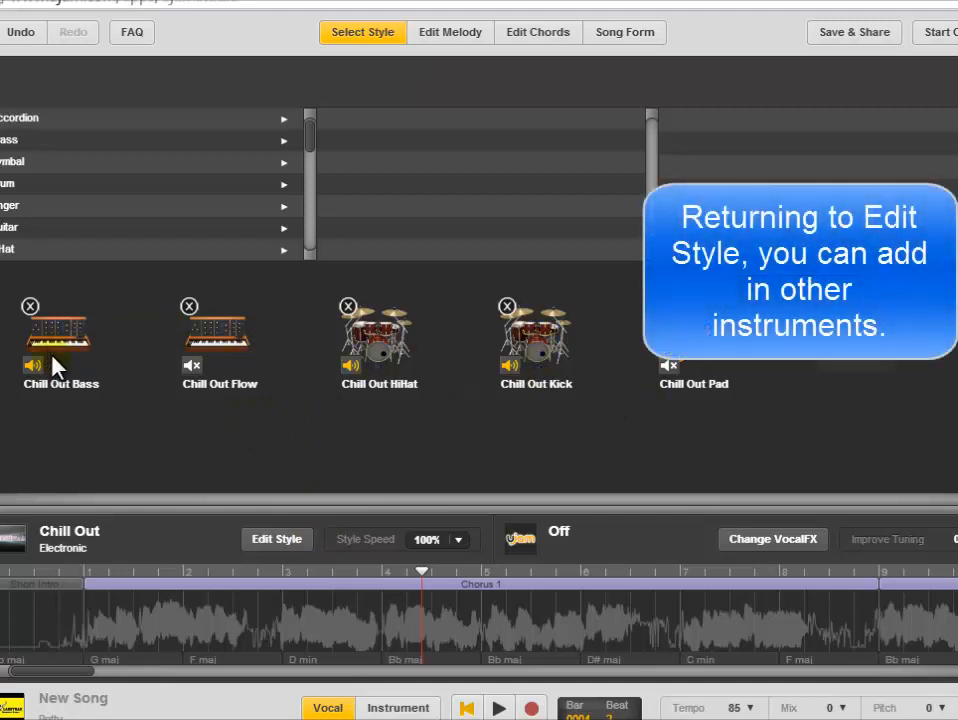
click(311, 143)
drag(311, 143, 314, 188)
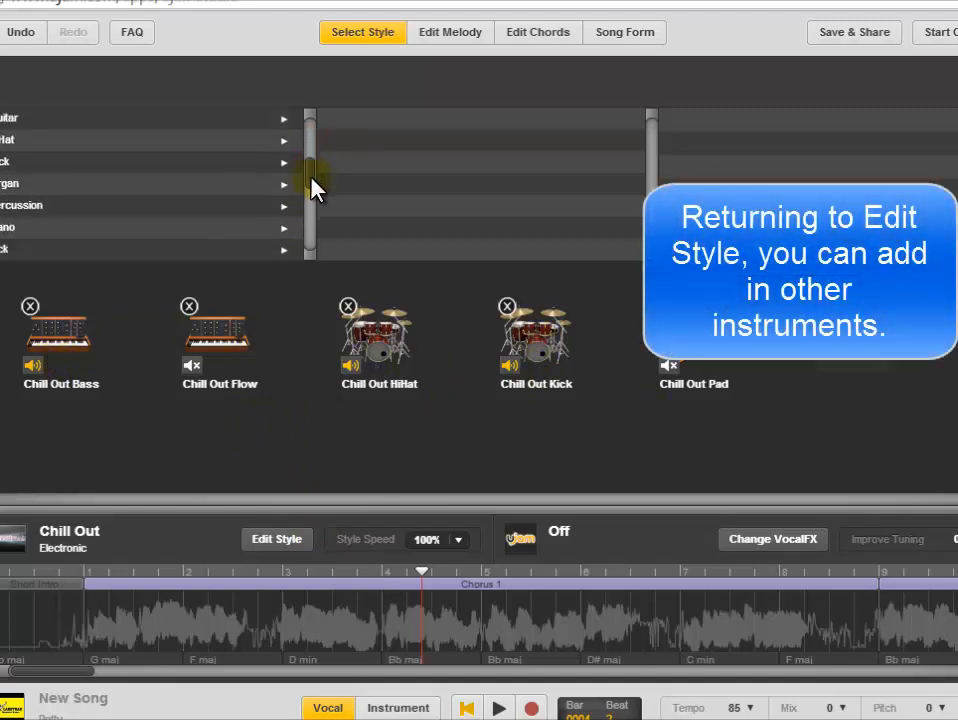
click(76, 204)
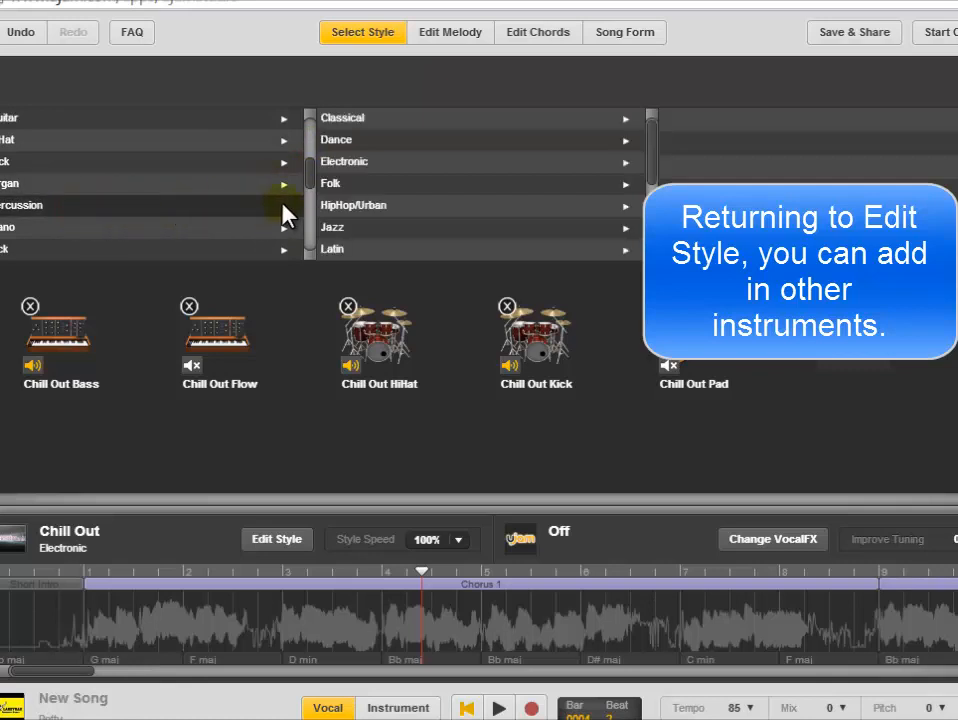
click(368, 140)
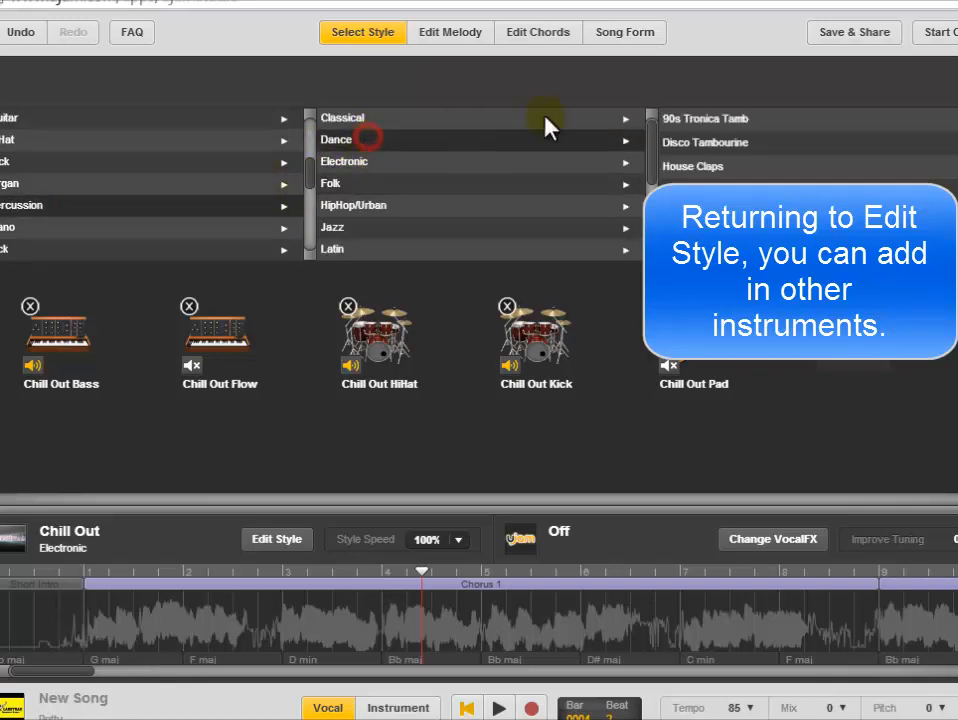
click(690, 166)
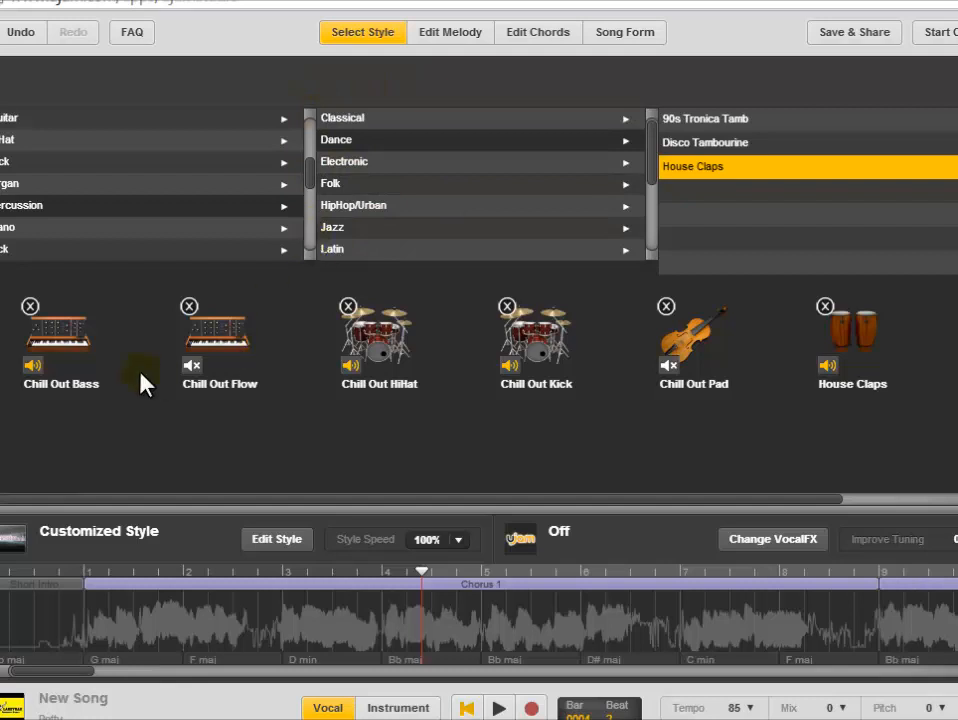
Play the song from the beginning to hear the arrangement with the added claps, and pause it.
click(466, 707)
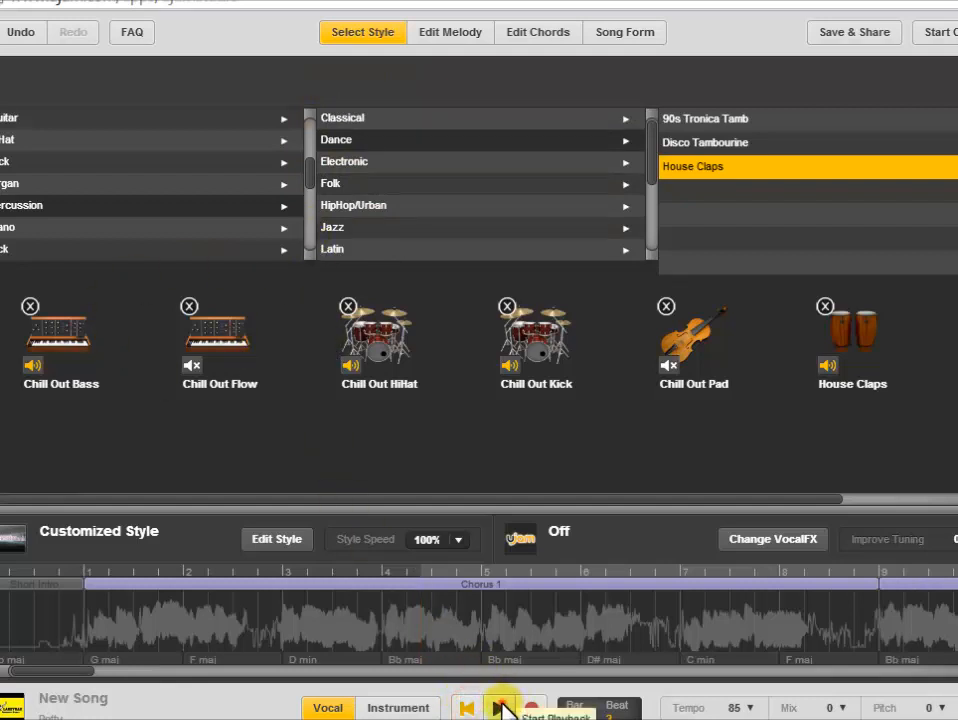
click(498, 706)
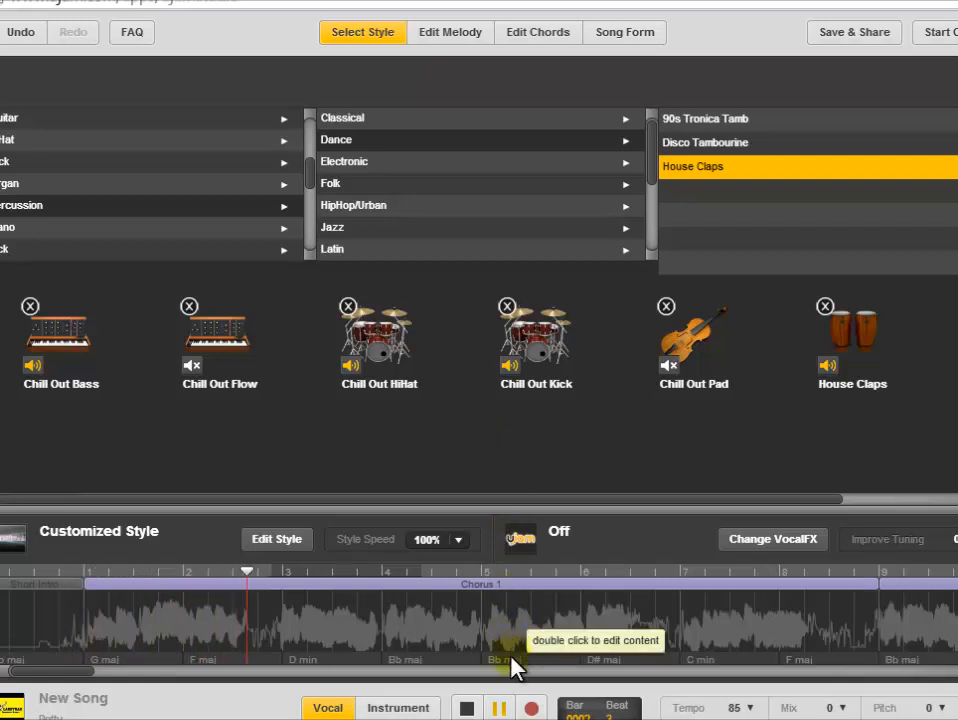
click(505, 708)
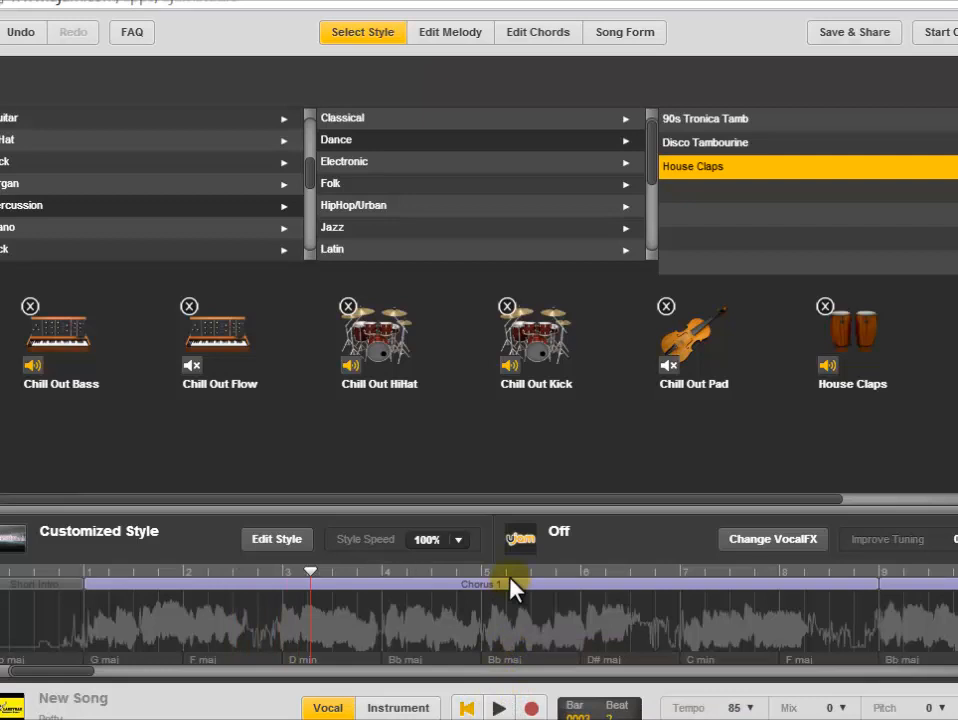
Turn the vocals all the way down by setting the Mix to -5, and play the song from the beginning to check.
click(845, 708)
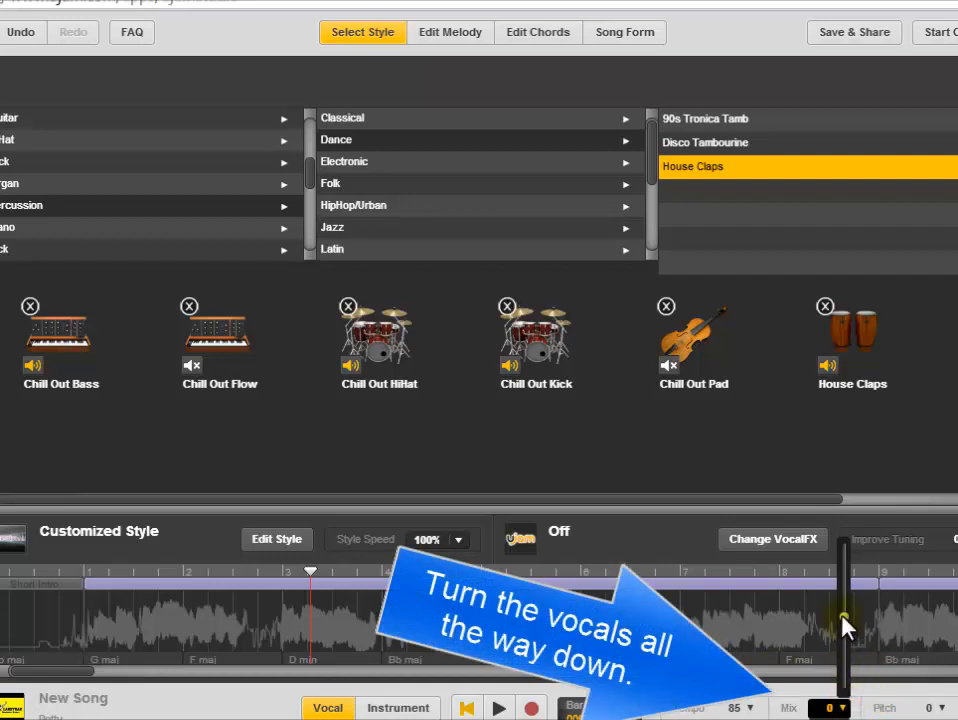
drag(844, 620, 847, 705)
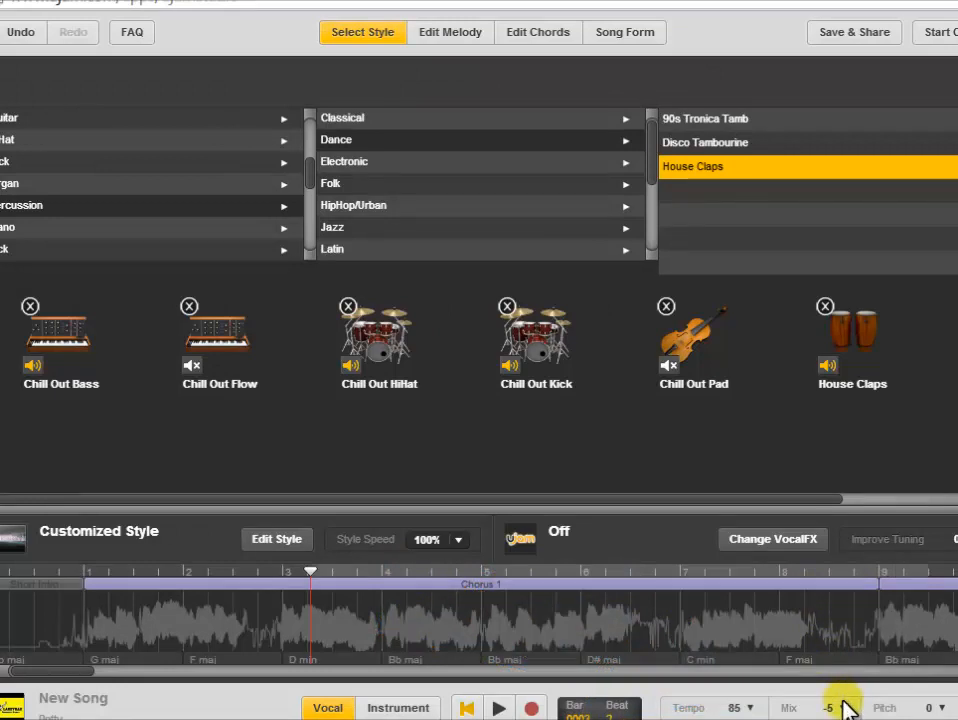
click(467, 708)
click(498, 708)
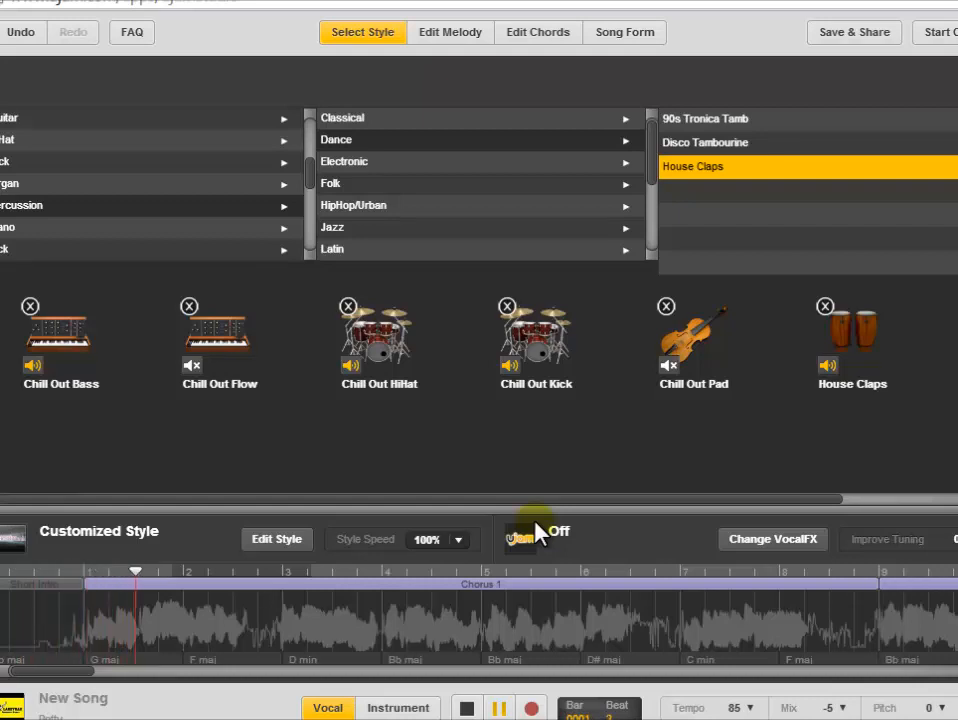
click(498, 708)
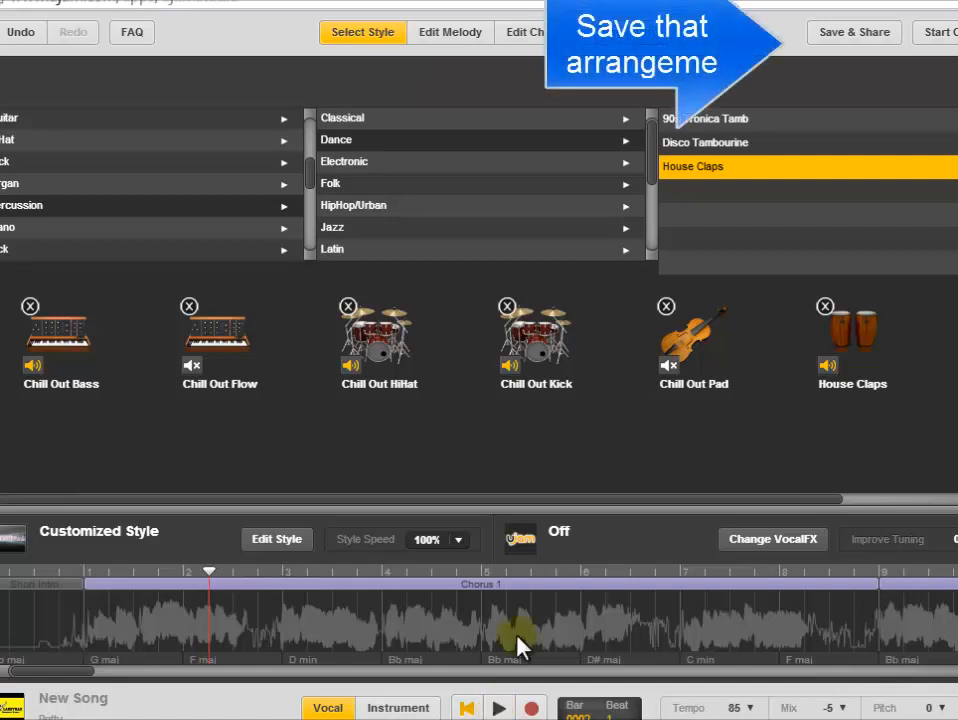
Download the arrangement as an MP3 to the Desktop with the file name multfractionsbassanddrums, and return to the style editor.
click(858, 36)
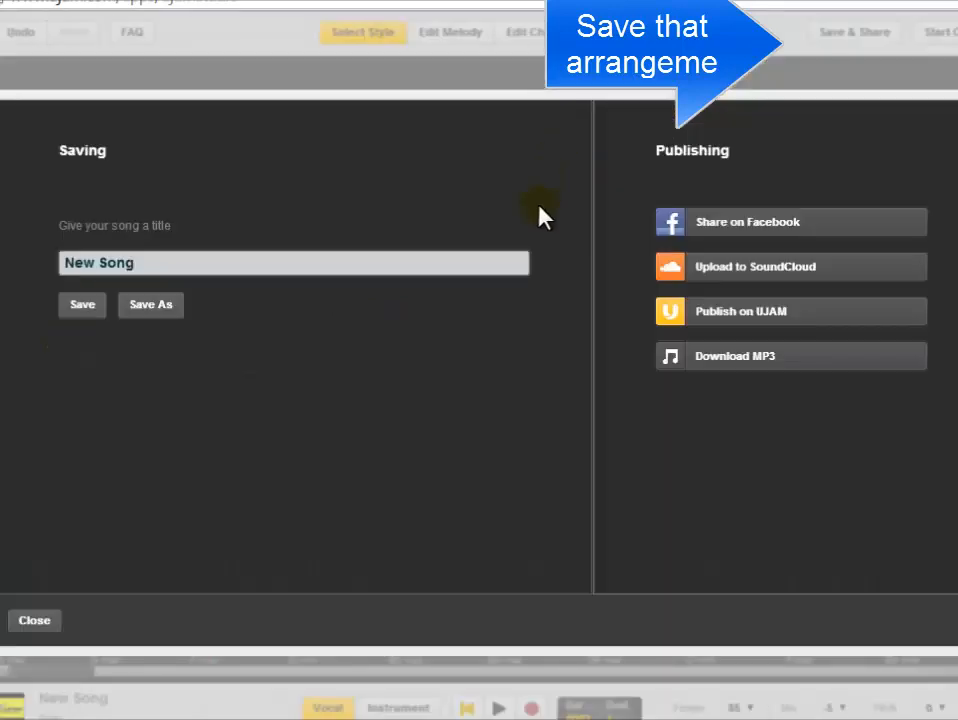
click(742, 362)
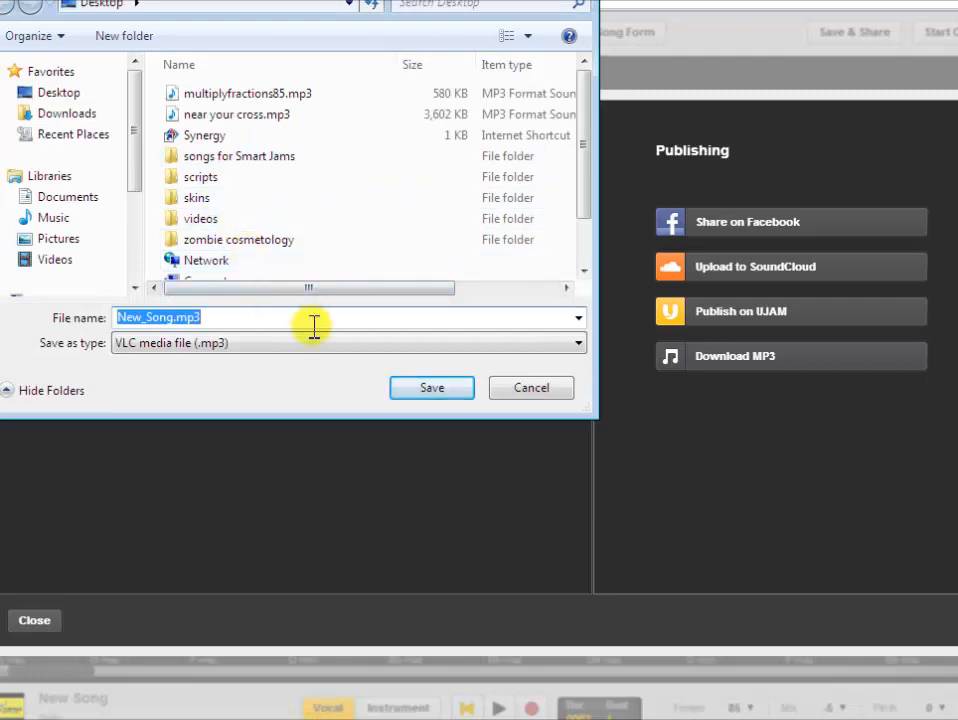
text(multfr)
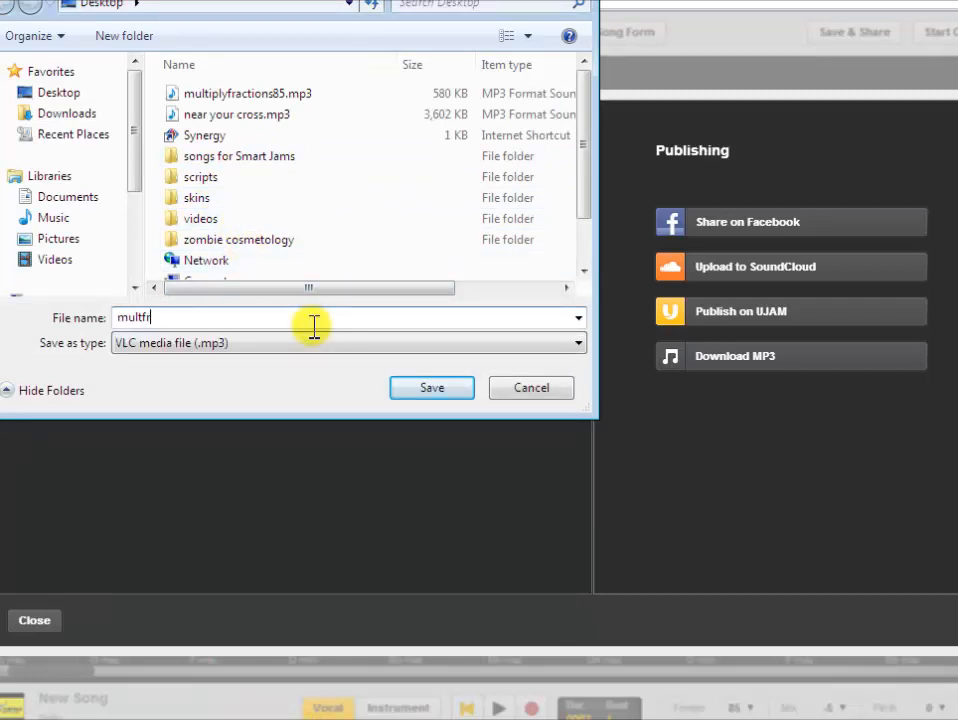
text(actionsbassanddrums)
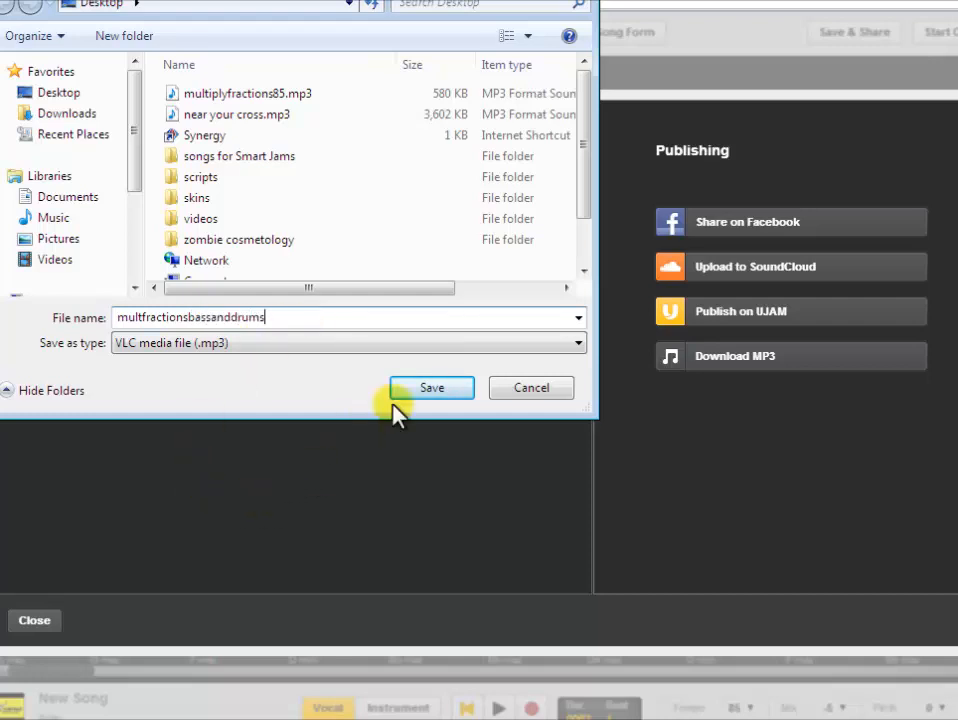
click(428, 392)
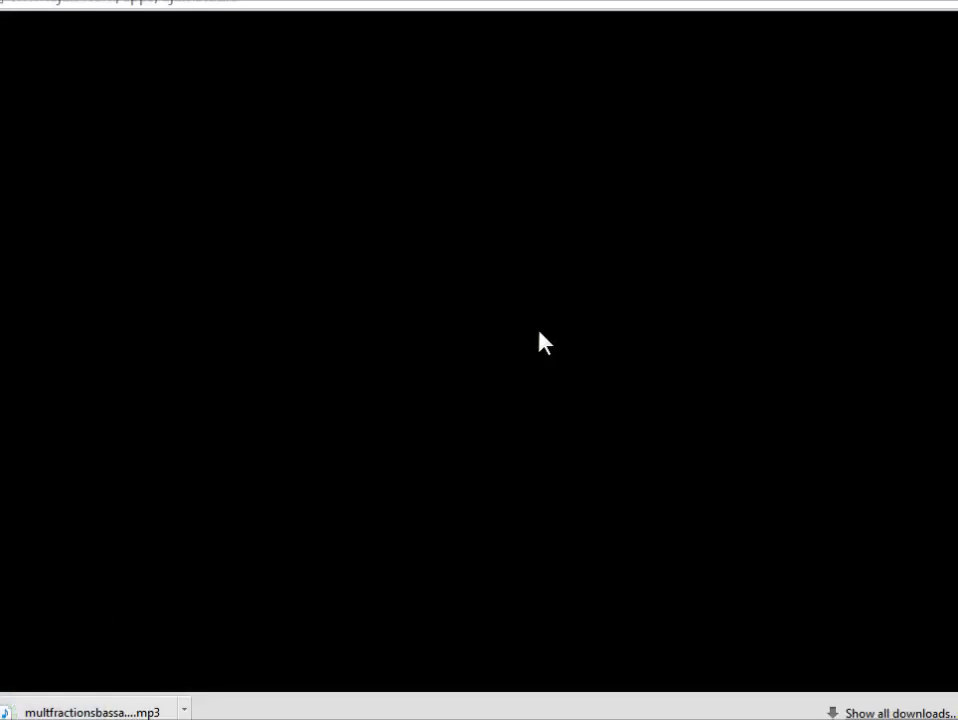
click(38, 622)
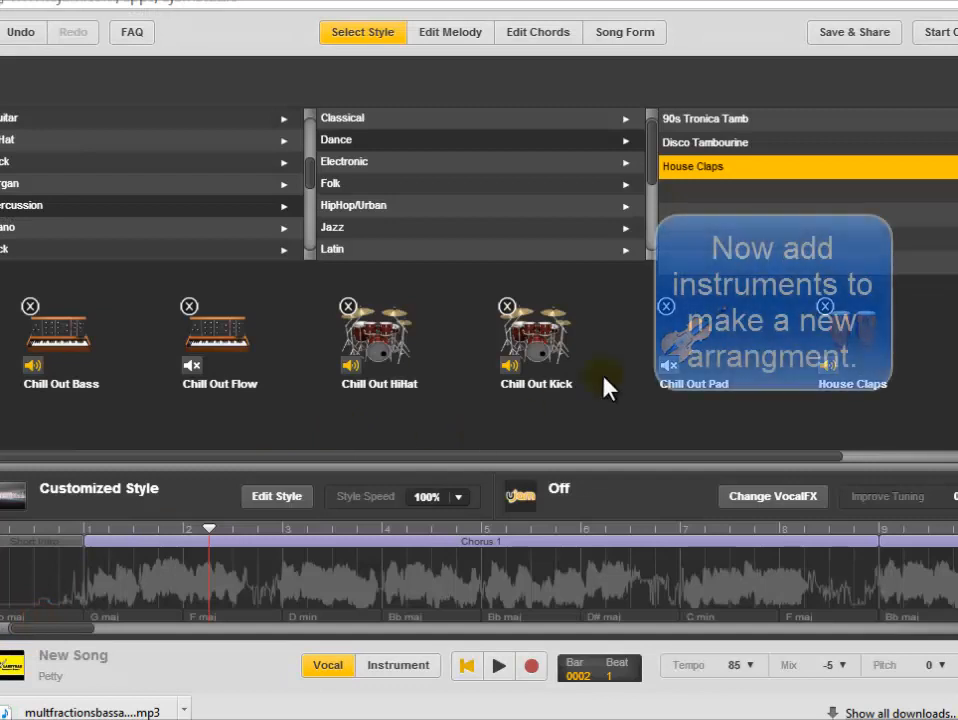
Add Real Piano Left Hand from the Players piano instruments to the style, and play the song from the beginning to check it.
click(28, 233)
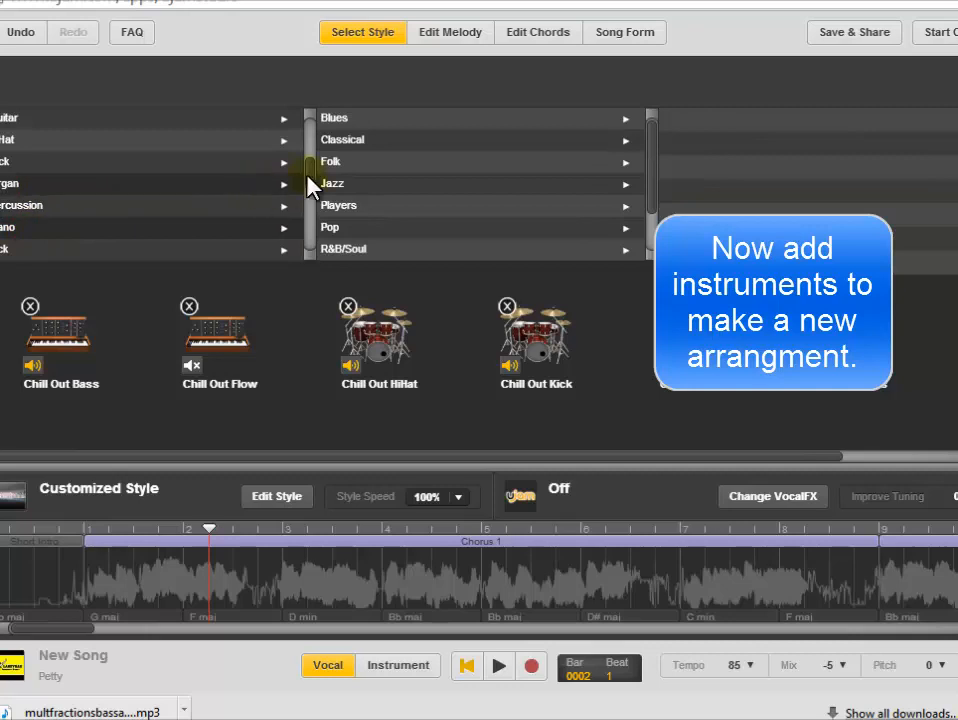
click(345, 206)
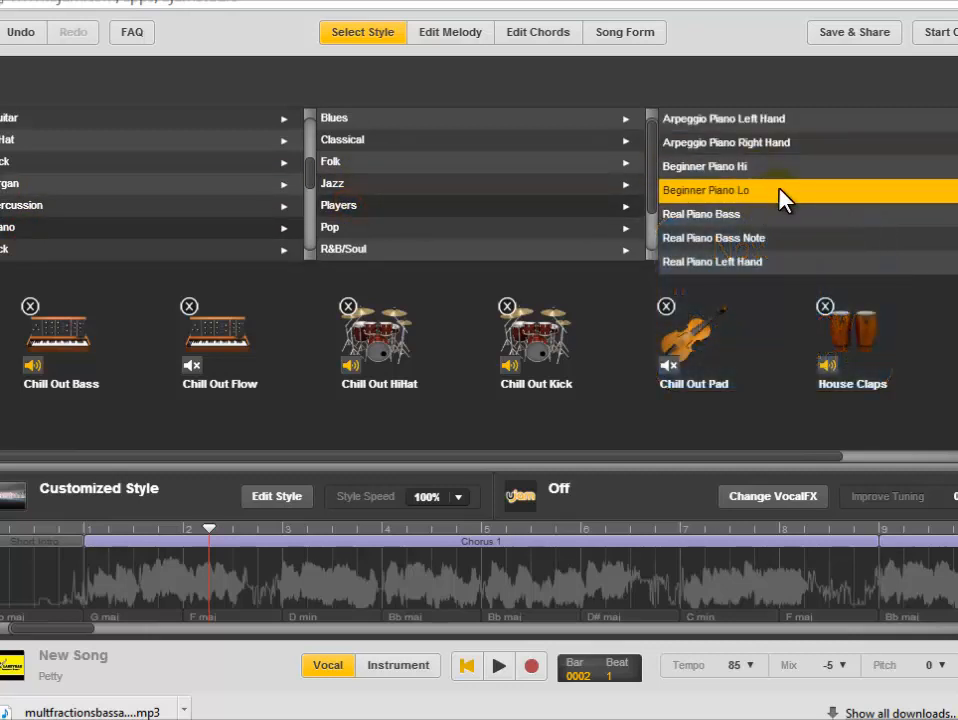
click(766, 262)
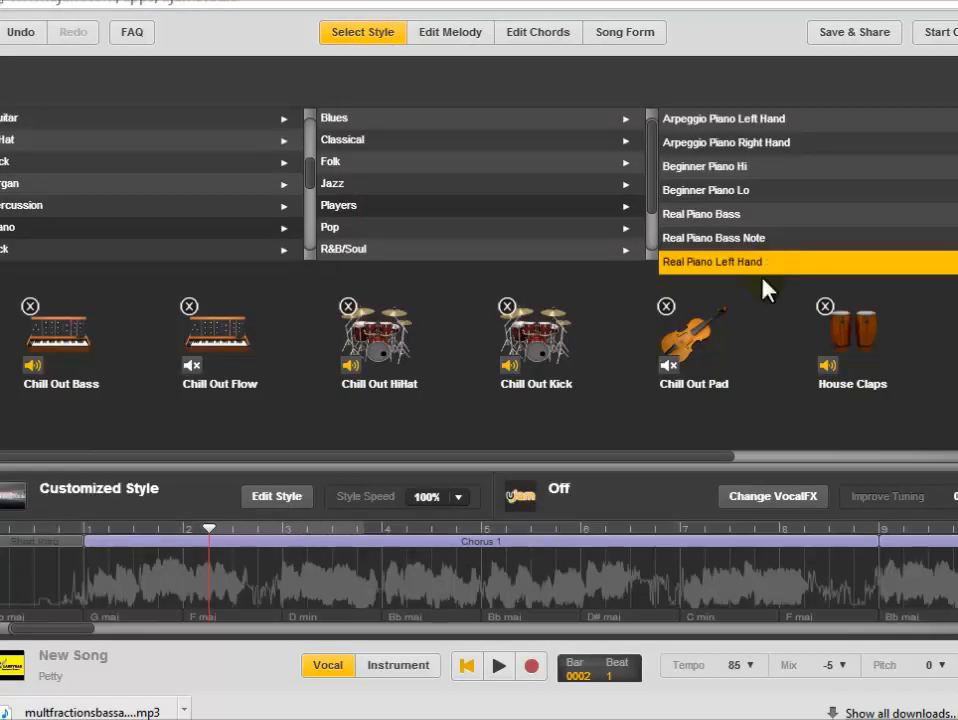
click(496, 660)
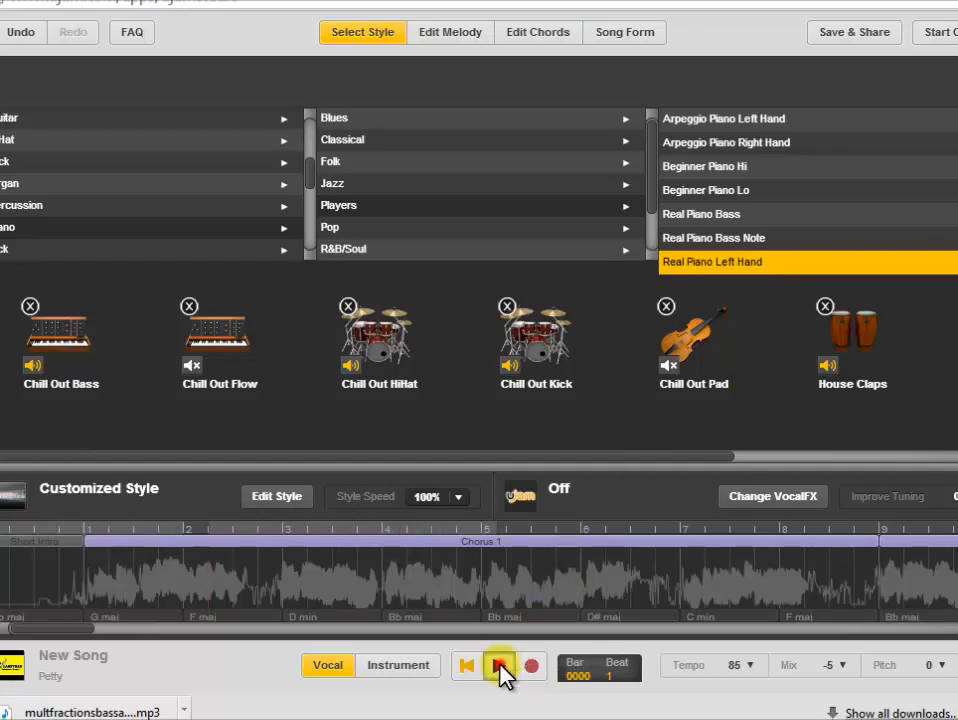
click(498, 667)
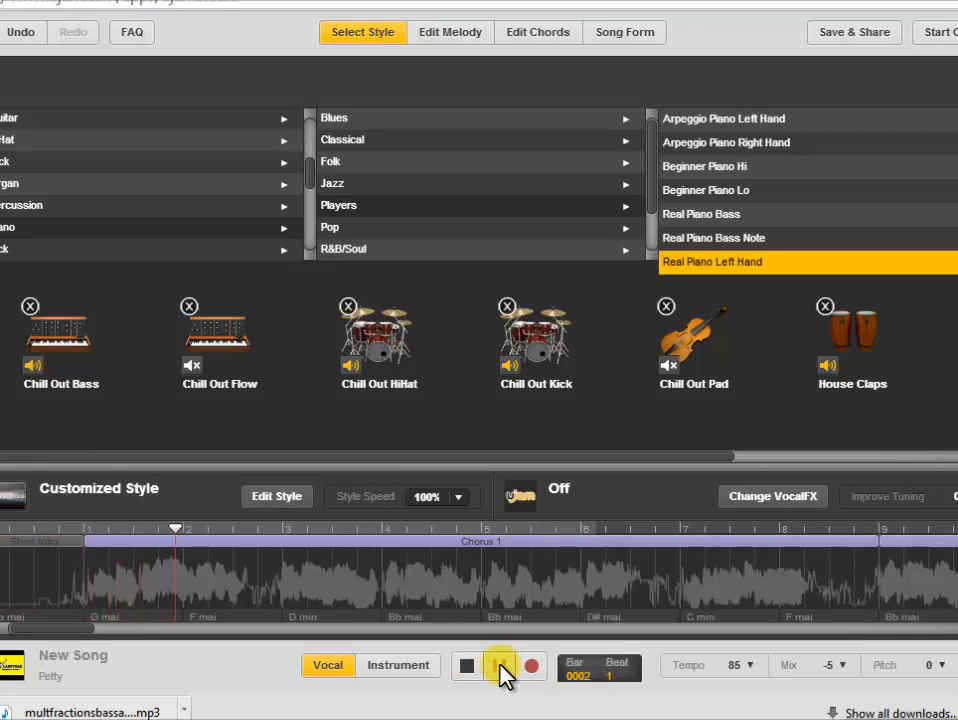
click(499, 666)
click(469, 665)
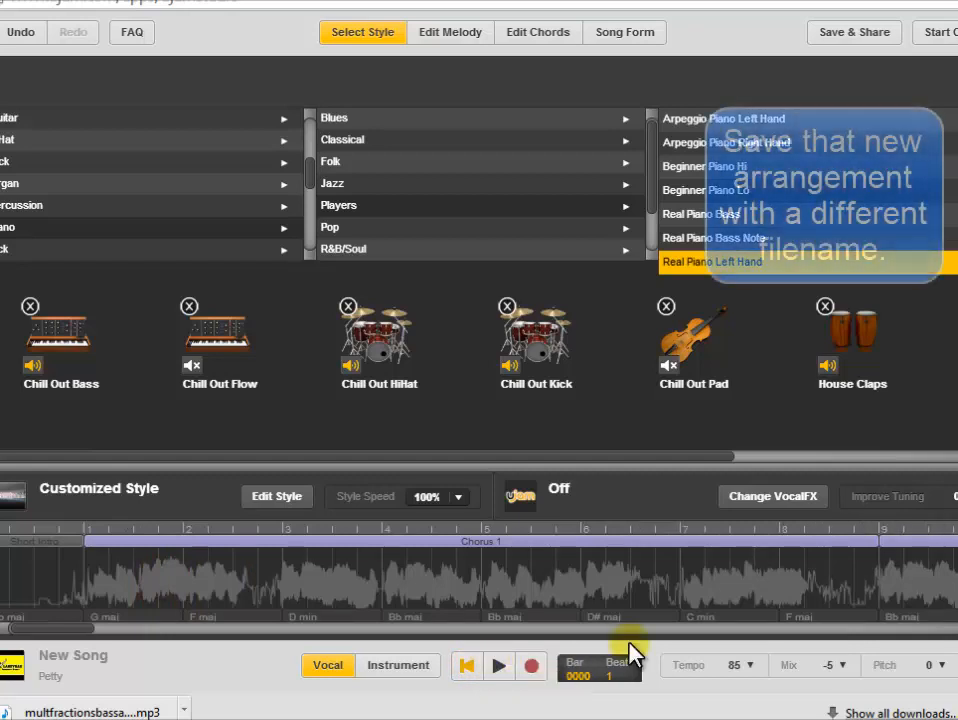
Download the piano arrangement as an MP3 to the Desktop with the file name multfractionspiano, and return to the style editor.
click(852, 33)
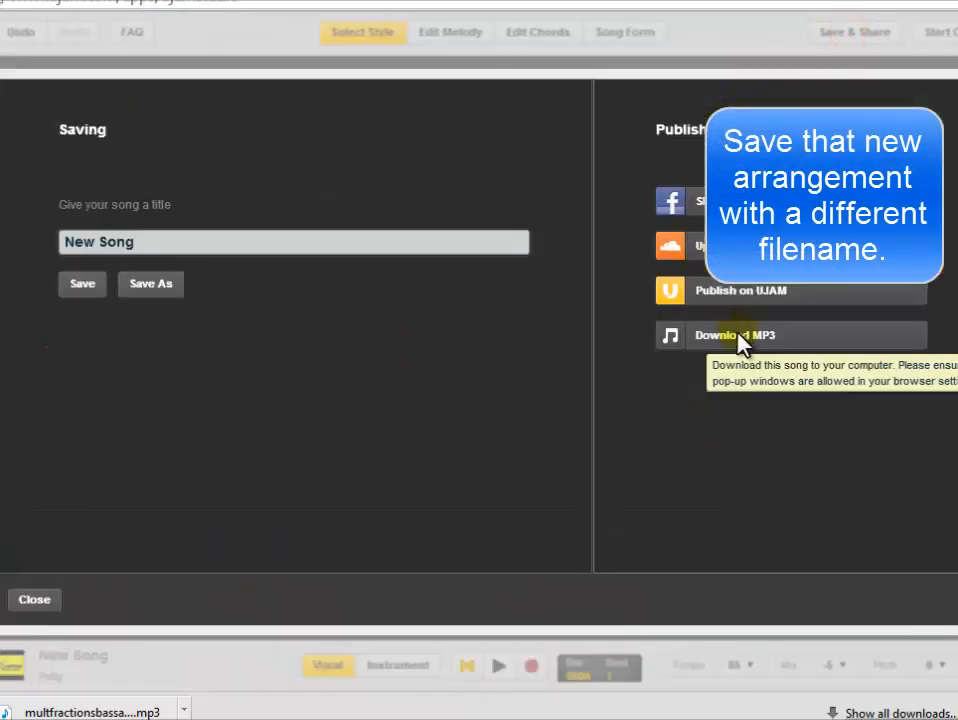
click(738, 340)
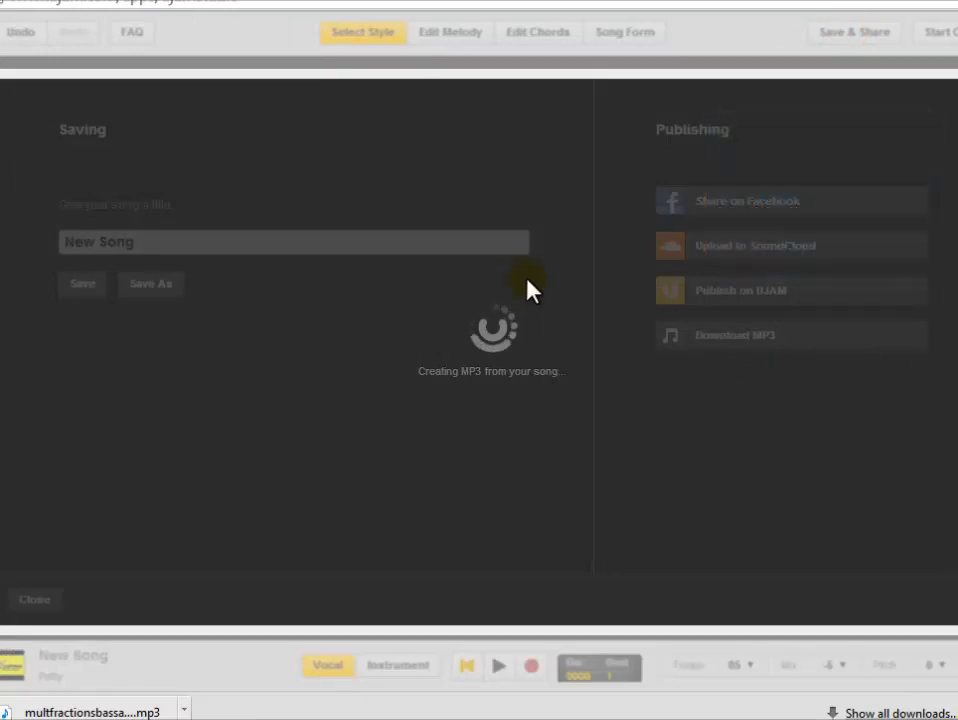
text(multfractionspiano)
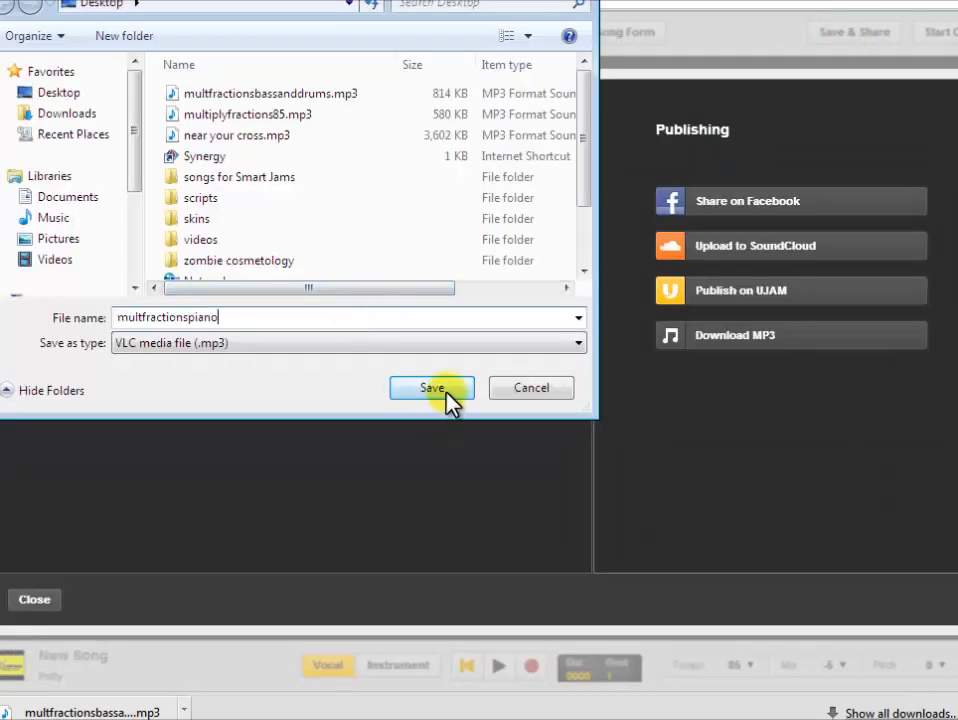
click(445, 393)
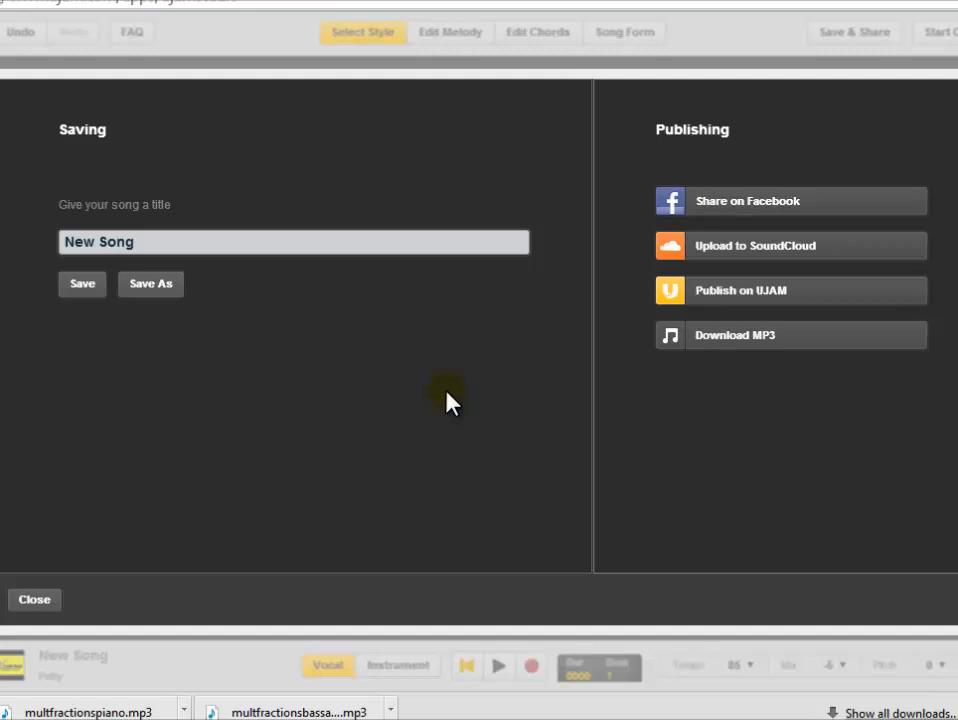
click(40, 600)
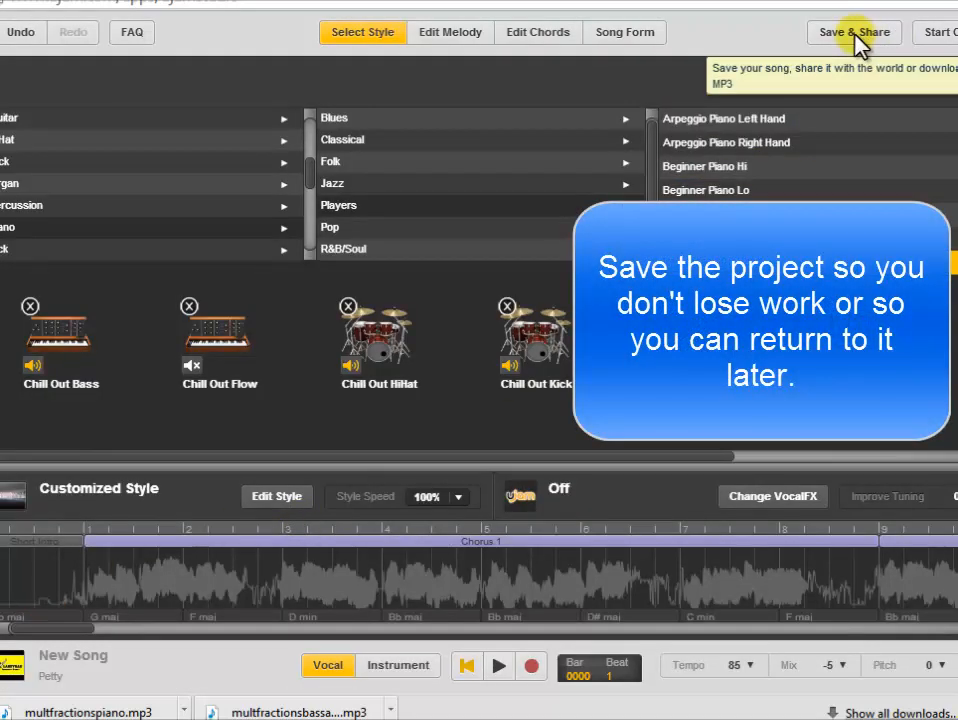
Save the project in UJAM with the song title multiplyfractions.
click(854, 36)
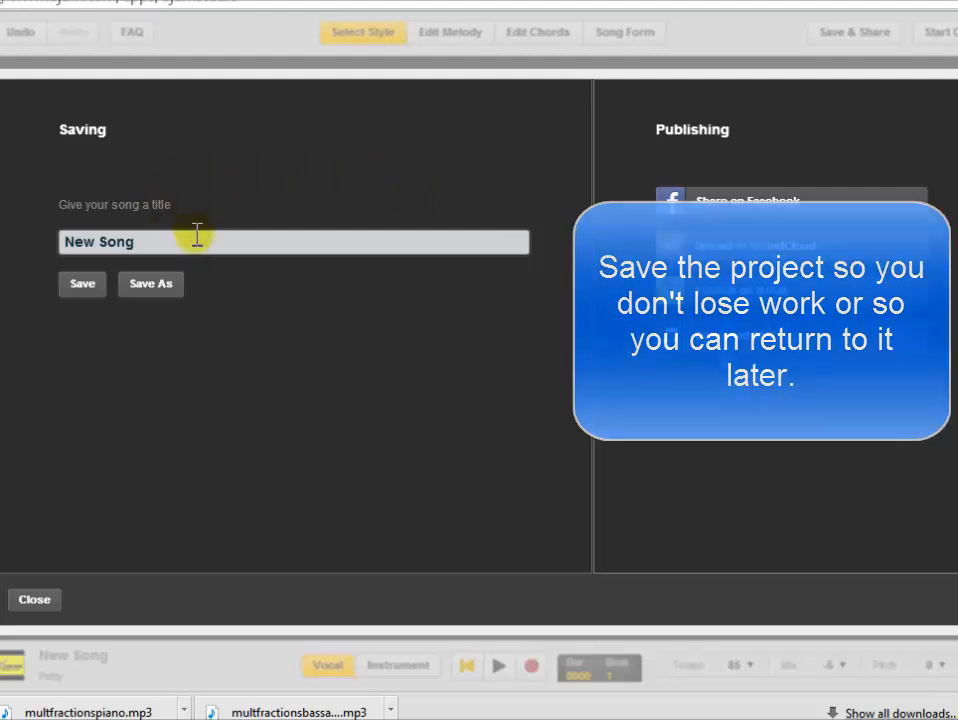
drag(146, 243, 17, 250)
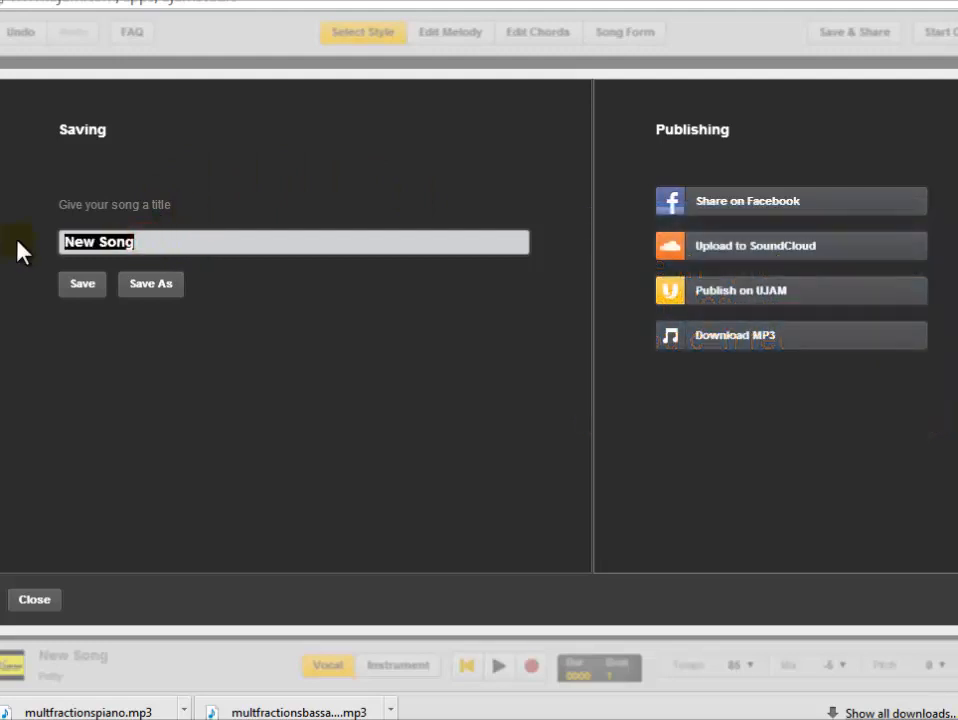
text(multiplyfractions)
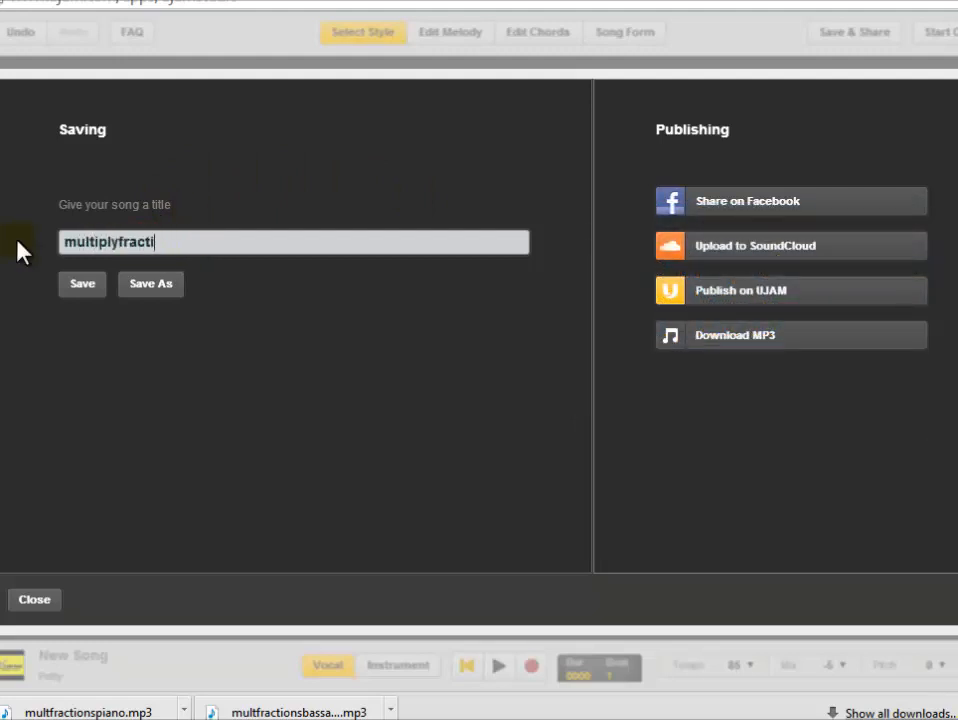
click(82, 292)
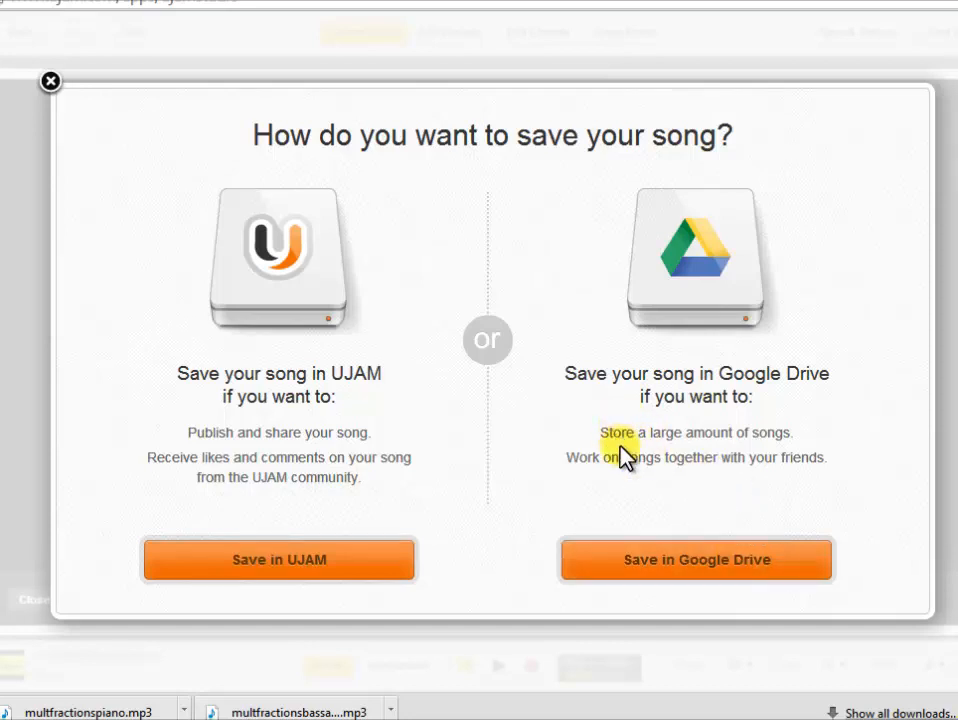
click(291, 562)
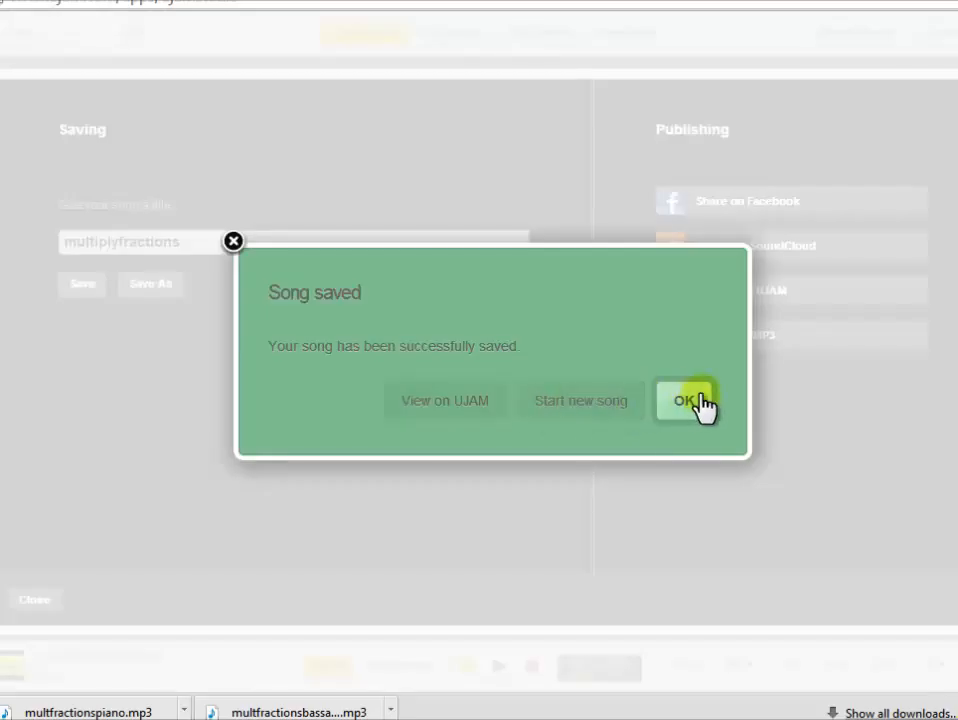
click(704, 400)
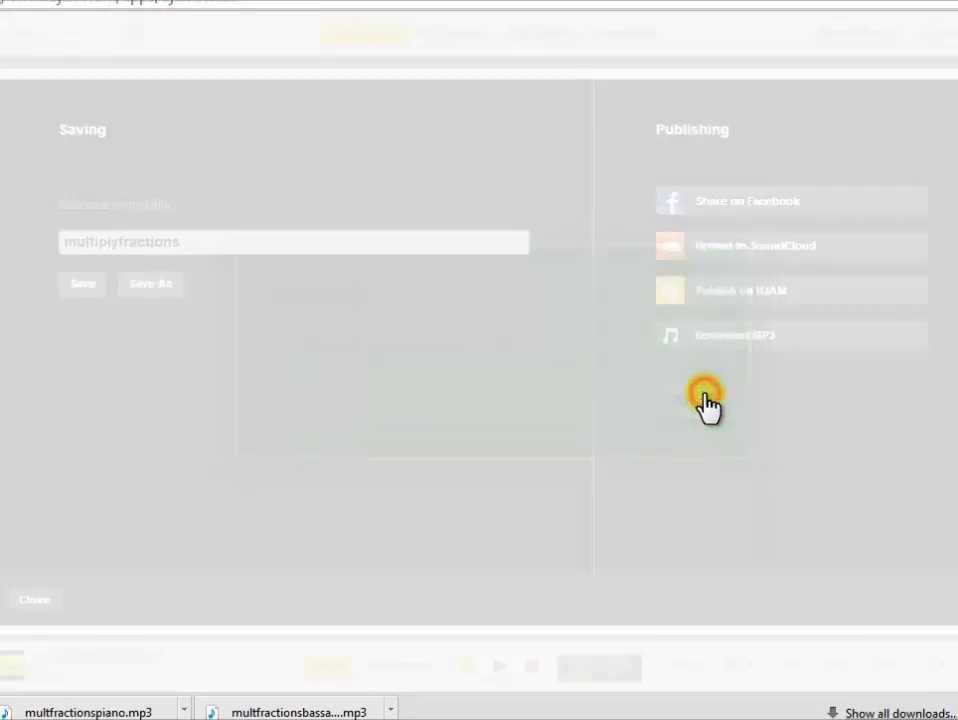